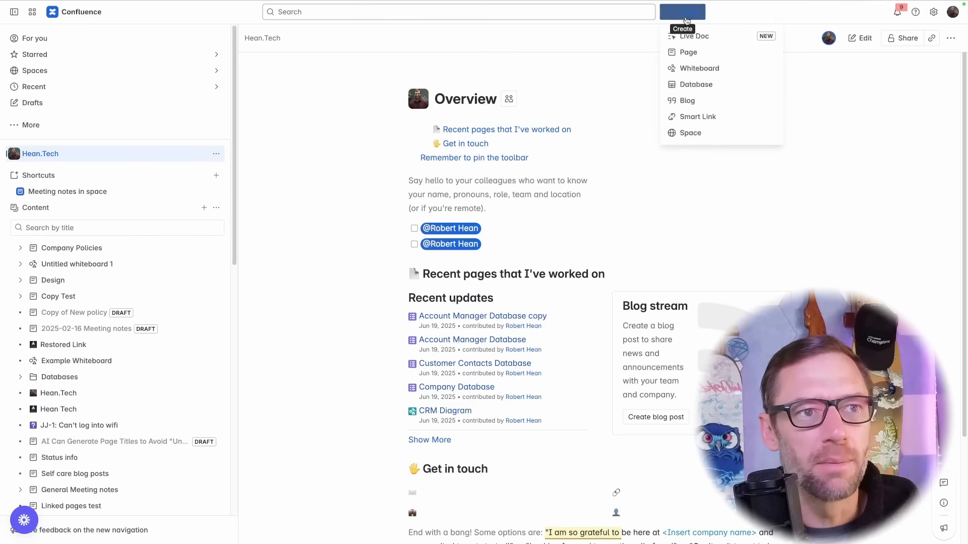
# Create a new whiteboard and draw a large blue section named Onboarding on its canvas.
pyautogui.click(704, 71)
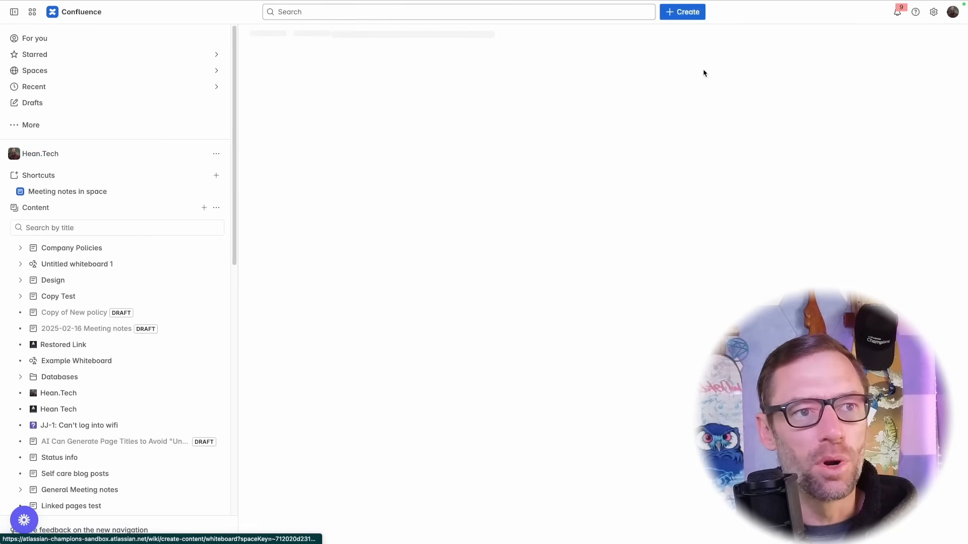
pyautogui.click(410, 153)
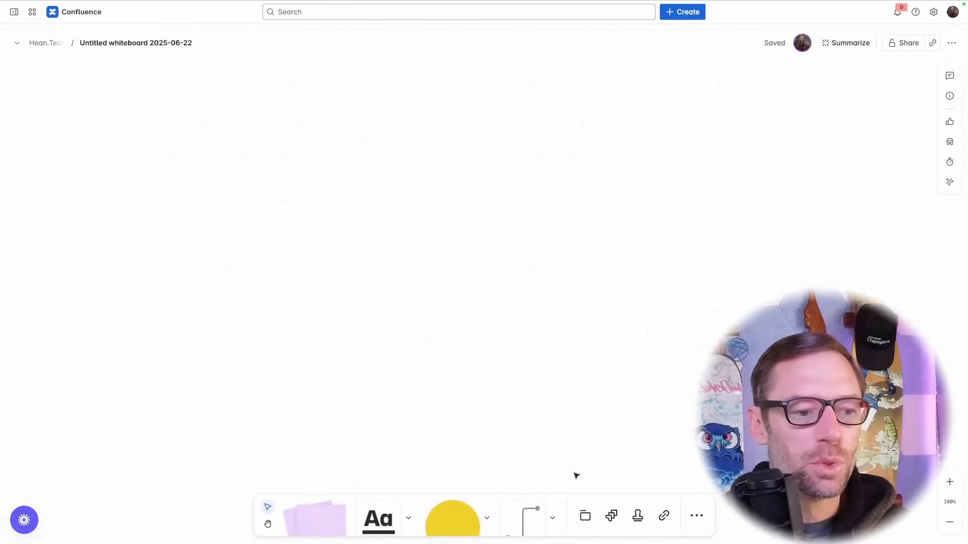
pyautogui.click(584, 515)
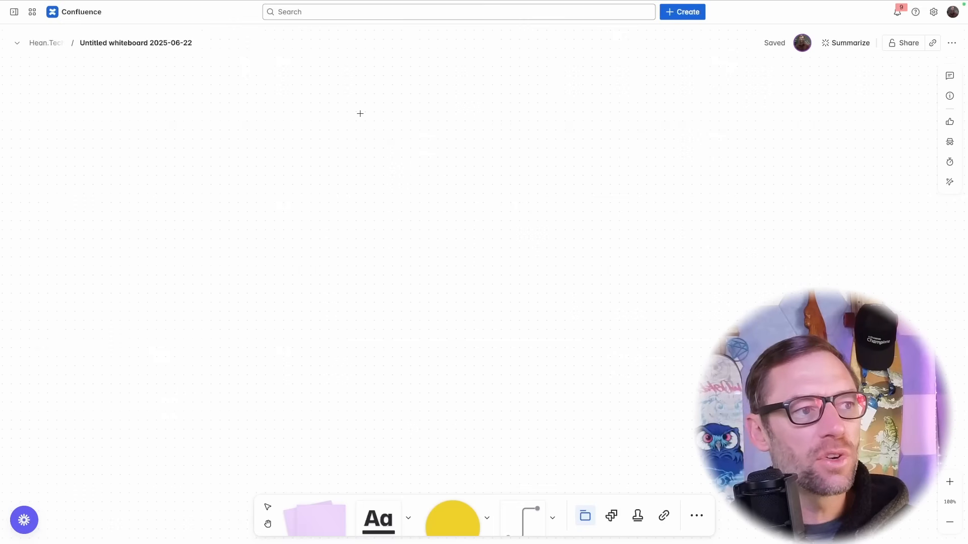
pyautogui.moveTo(360, 113); pyautogui.dragTo(769, 405)
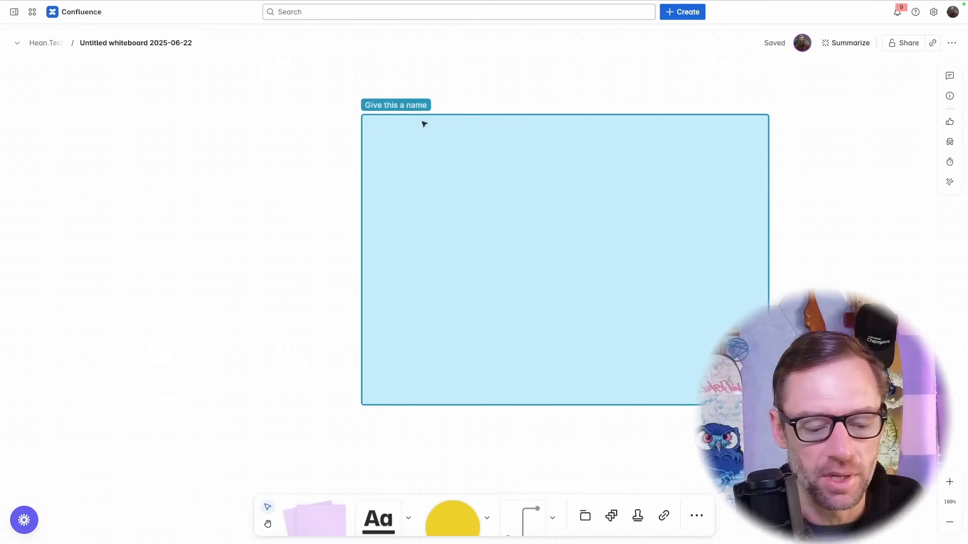
pyautogui.write('Onboarding')
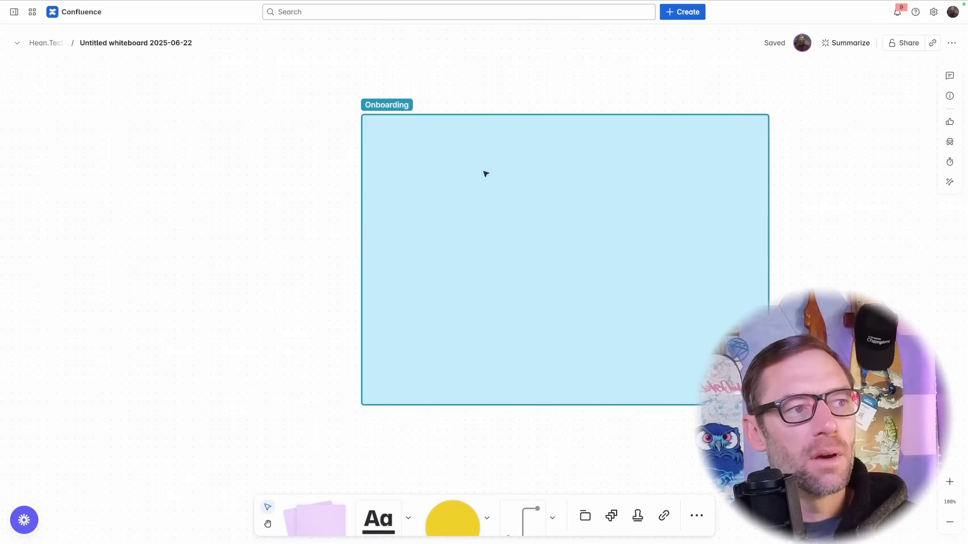
pyautogui.moveTo(553, 200); pyautogui.dragTo(400, 194)
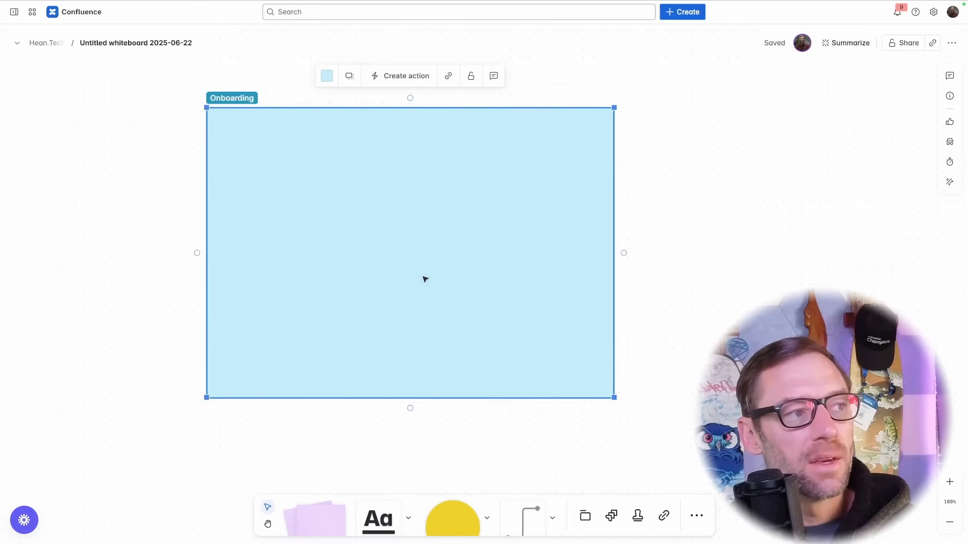
# Place three yellow square shapes inside the Onboarding section and label the upper-left one Email module.
pyautogui.click(488, 518)
pyautogui.click(442, 455)
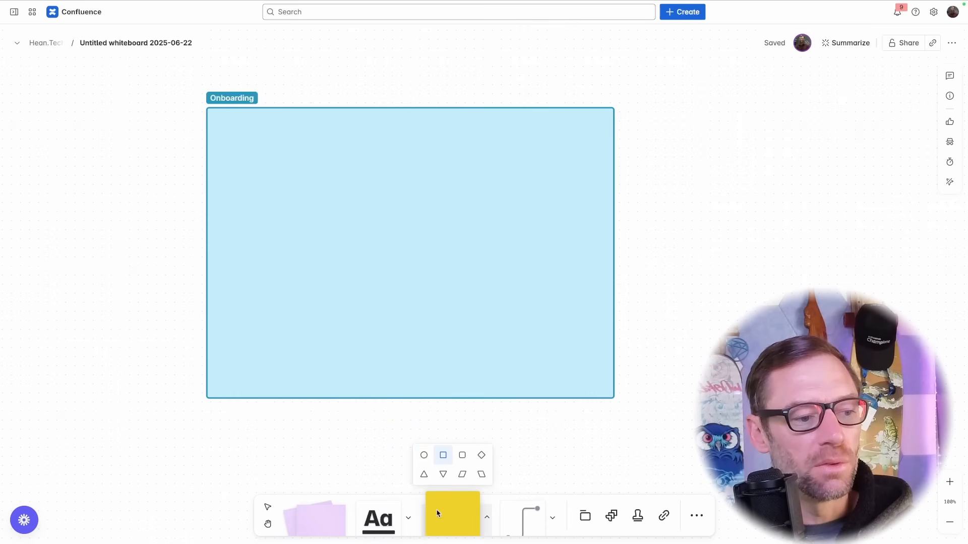
pyautogui.moveTo(436, 513); pyautogui.dragTo(252, 160)
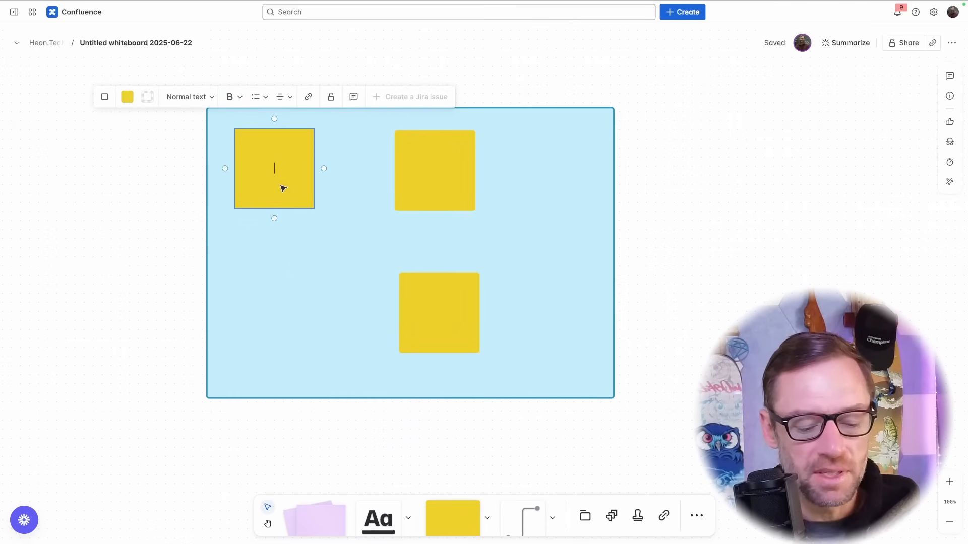
pyautogui.write('Email module')
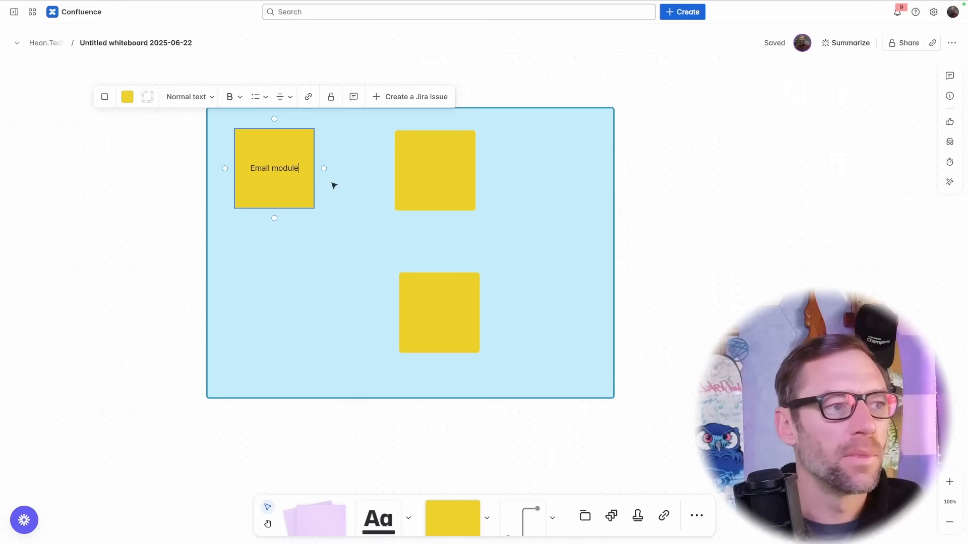
# Label the square beside Email module as Database and the lower square as Swag credit.
pyautogui.click(469, 174)
pyautogui.click(469, 175)
pyautogui.write('Database')
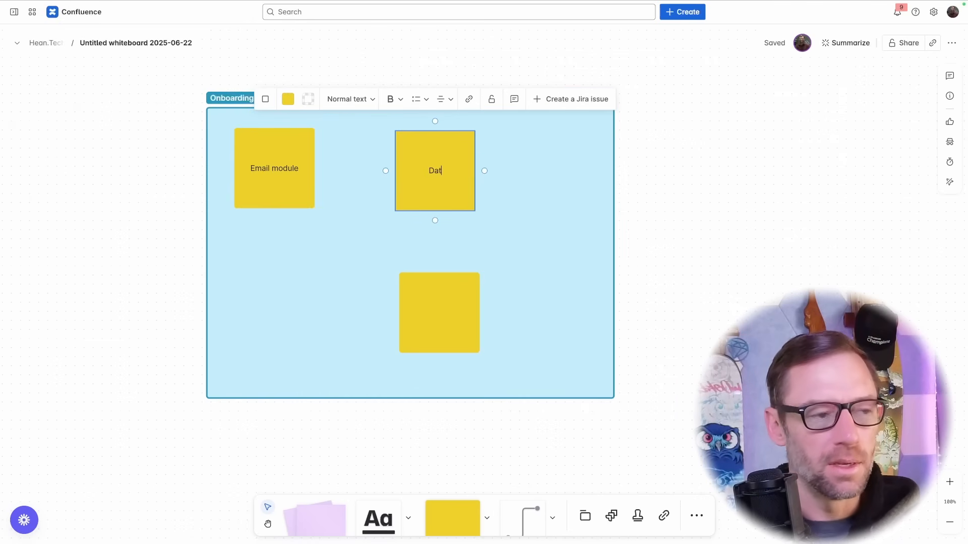
pyautogui.doubleClick(421, 337)
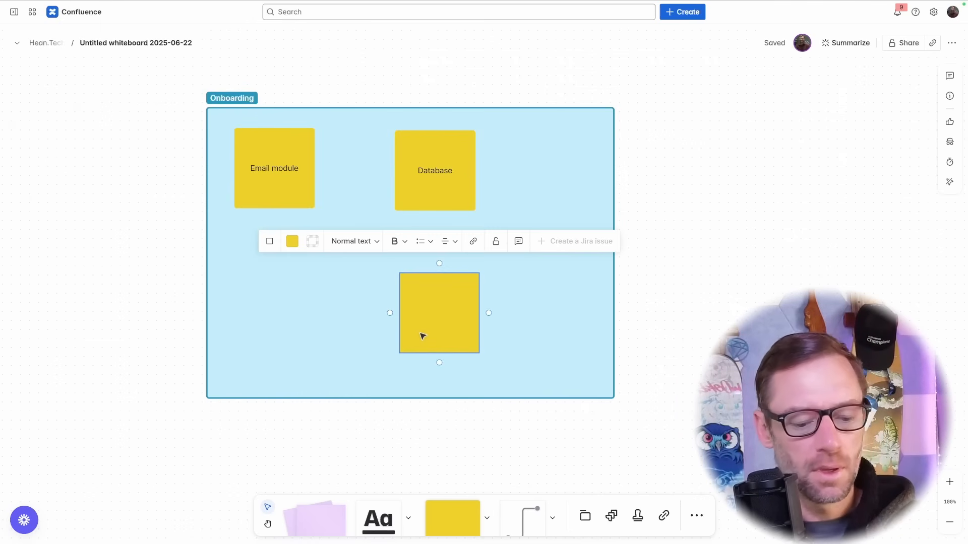
pyautogui.write('Lead')
pyautogui.press('BackSpace')
pyautogui.press('BackSpace')
pyautogui.press('BackSpace')
pyautogui.press('BackSpace')
pyautogui.write('S')
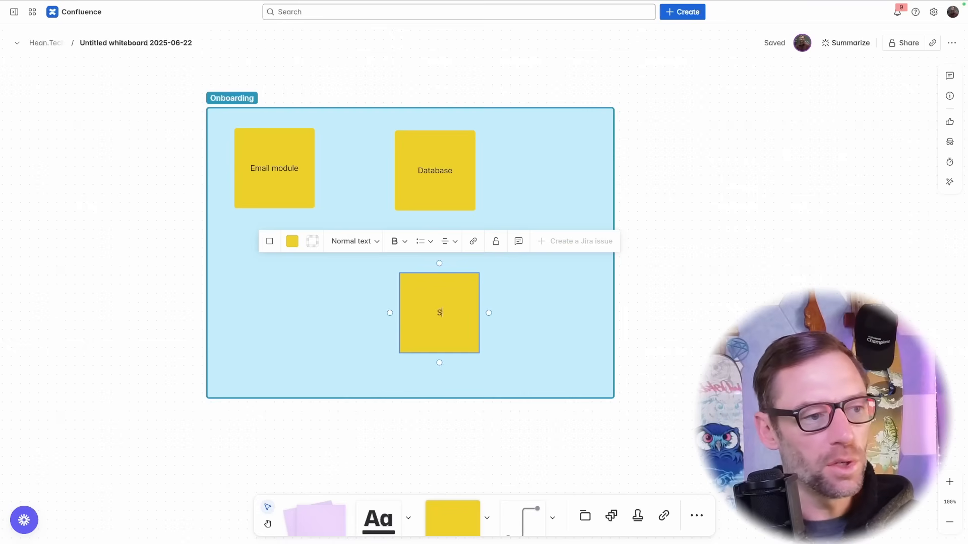
pyautogui.write('wag credit')
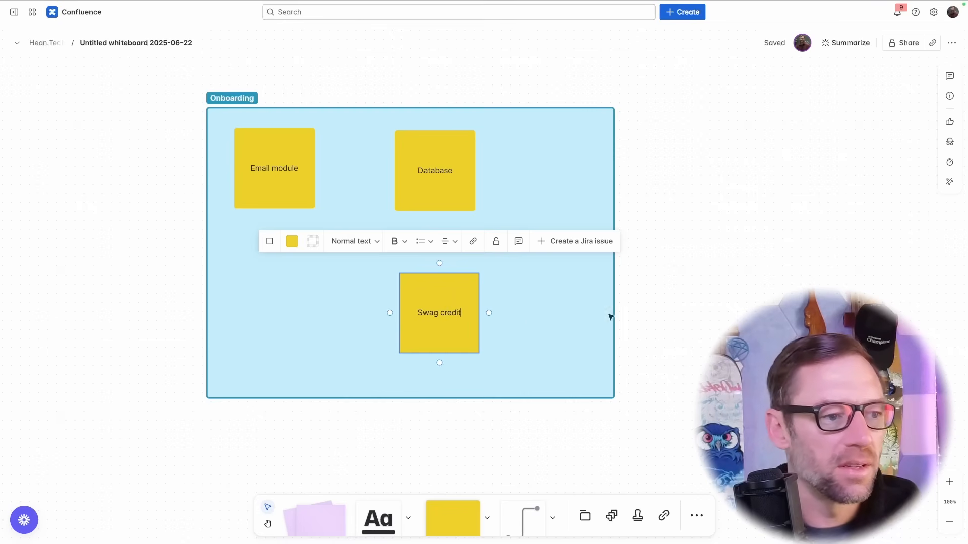
pyautogui.click(675, 305)
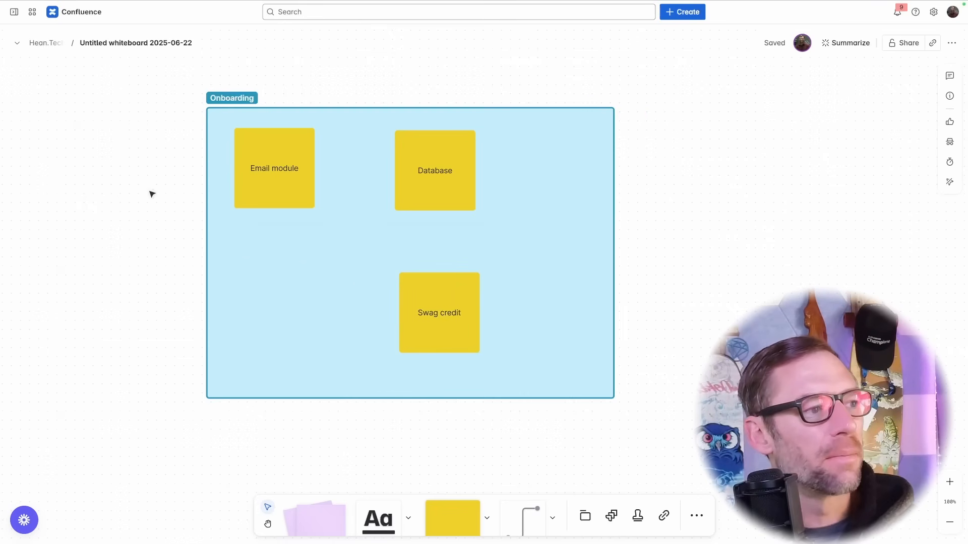
# Align the Email module square level with Database and the Swag credit square directly beneath Database.
pyautogui.moveTo(150, 192); pyautogui.dragTo(196, 200)
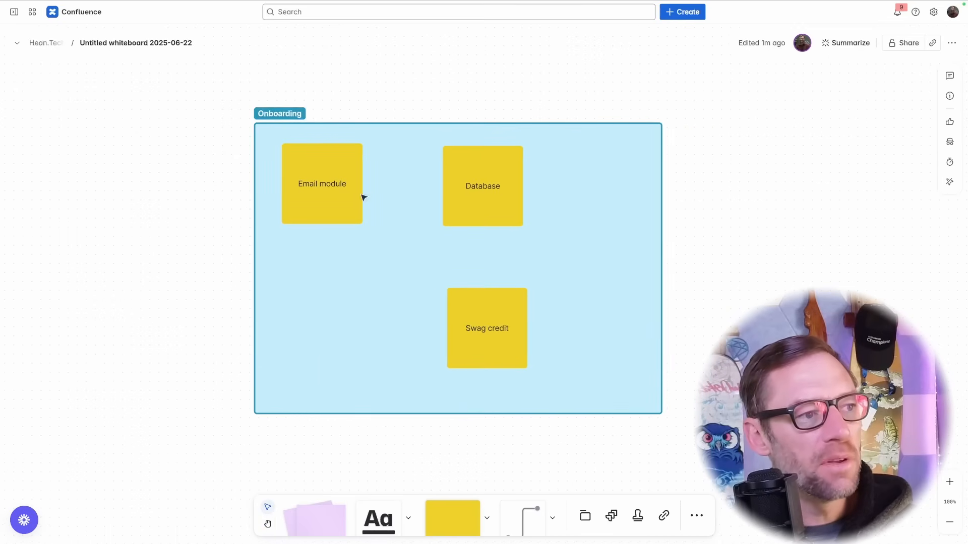
pyautogui.moveTo(364, 197)
pyautogui.mouseDown()
pyautogui.moveTo(384, 209)
pyautogui.moveTo(377, 204)
pyautogui.mouseUp()
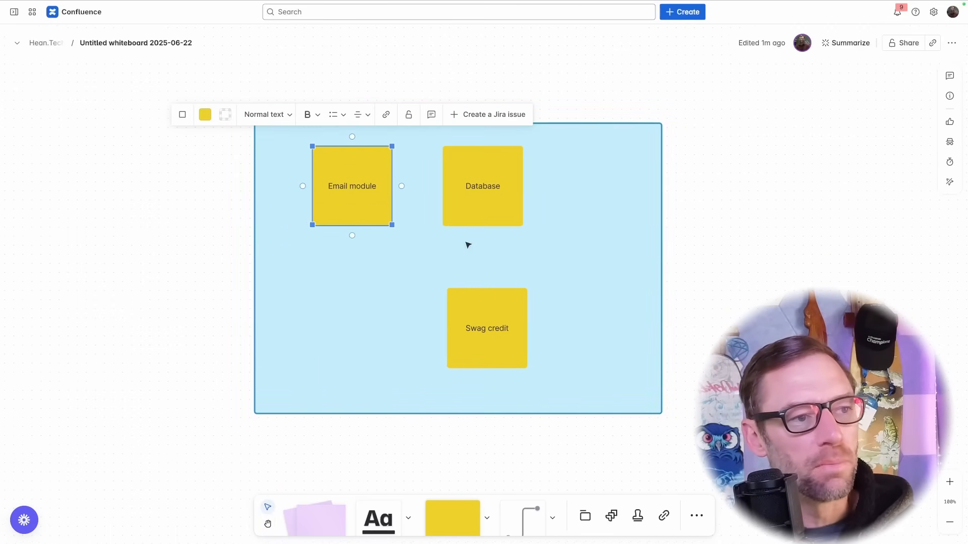
pyautogui.moveTo(487, 316); pyautogui.dragTo(484, 299)
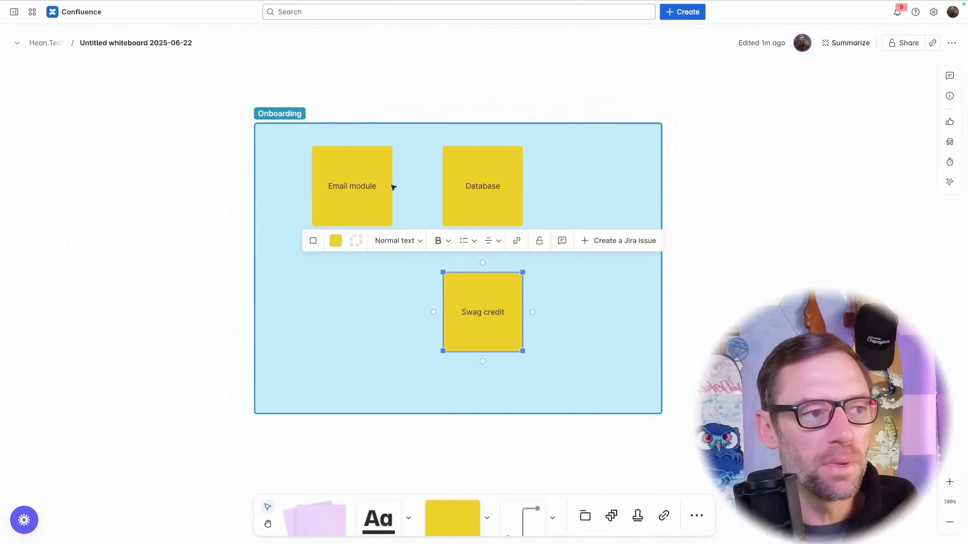
pyautogui.click(373, 199)
pyautogui.click(478, 181)
pyautogui.click(365, 301)
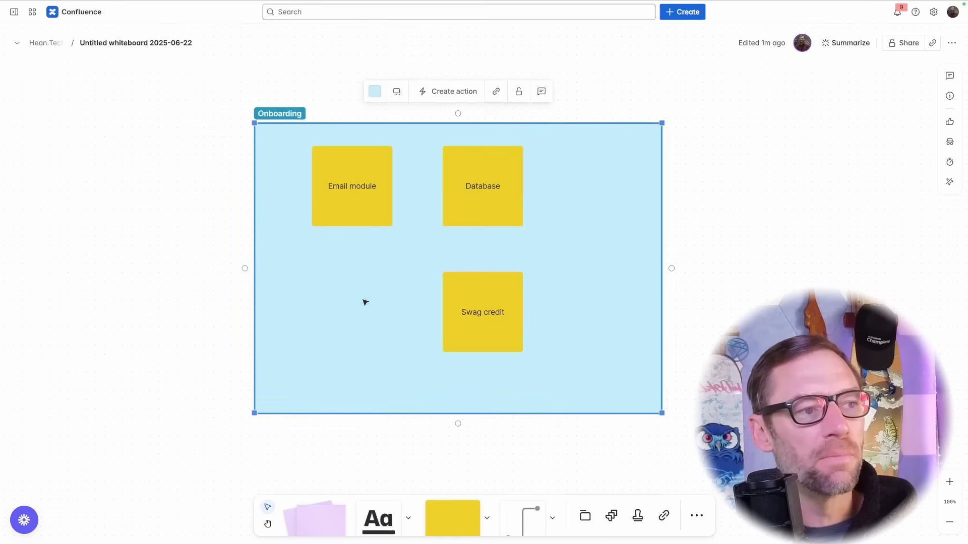
# Copy the link of the Status info page and add it as a card inside the Onboarding section, beside Swag credit.
pyautogui.click(14, 12)
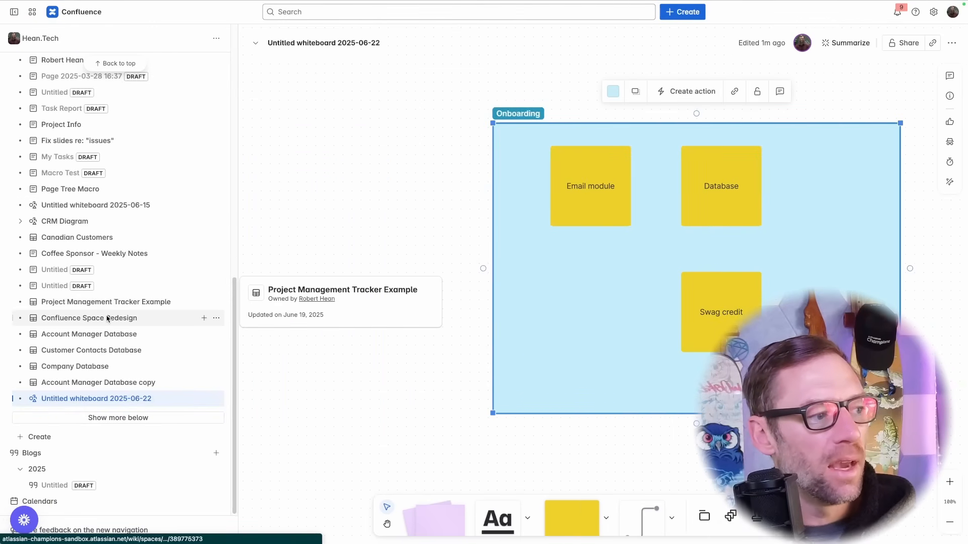
pyautogui.moveTo(108, 318)
pyautogui.scroll(5, 96, 157)
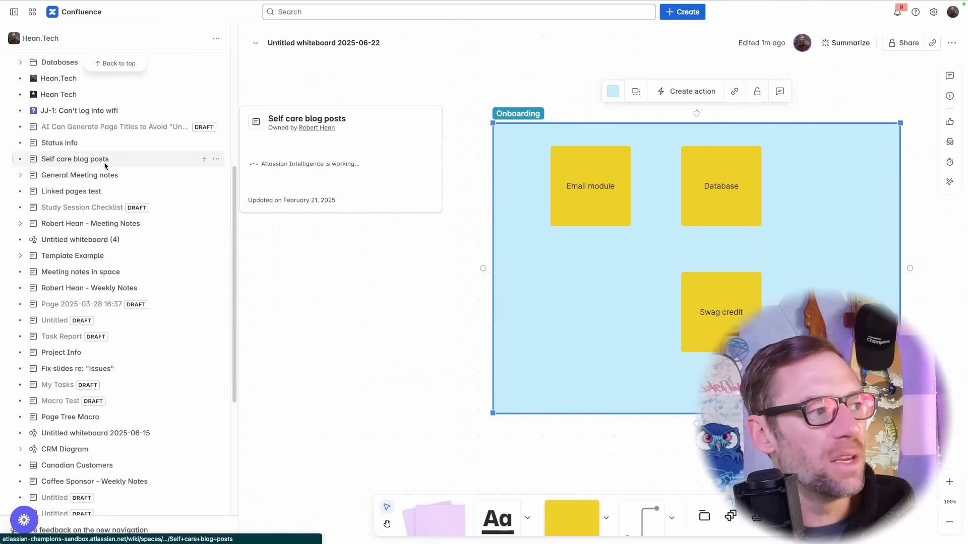
pyautogui.rightClick(92, 147)
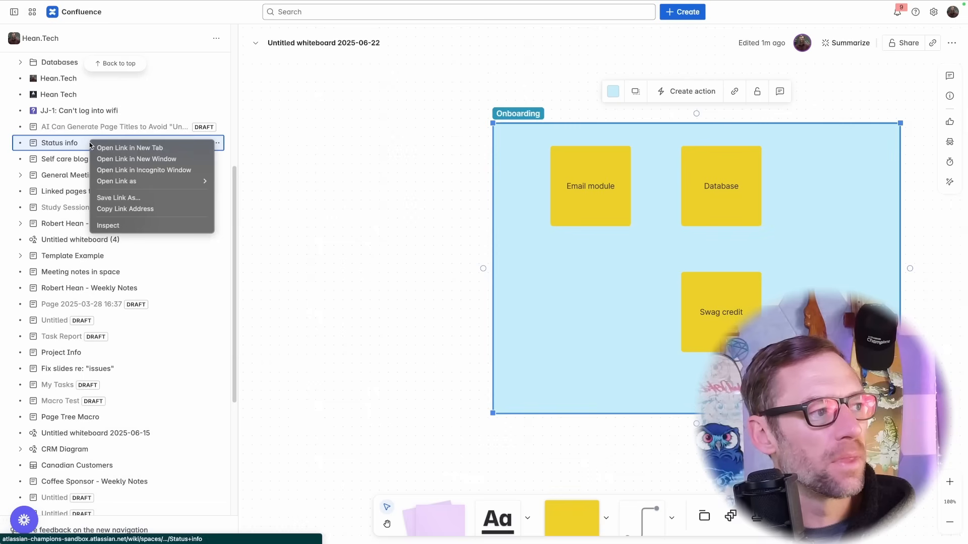
pyautogui.click(132, 206)
pyautogui.hotkey('ctrl', 'v')
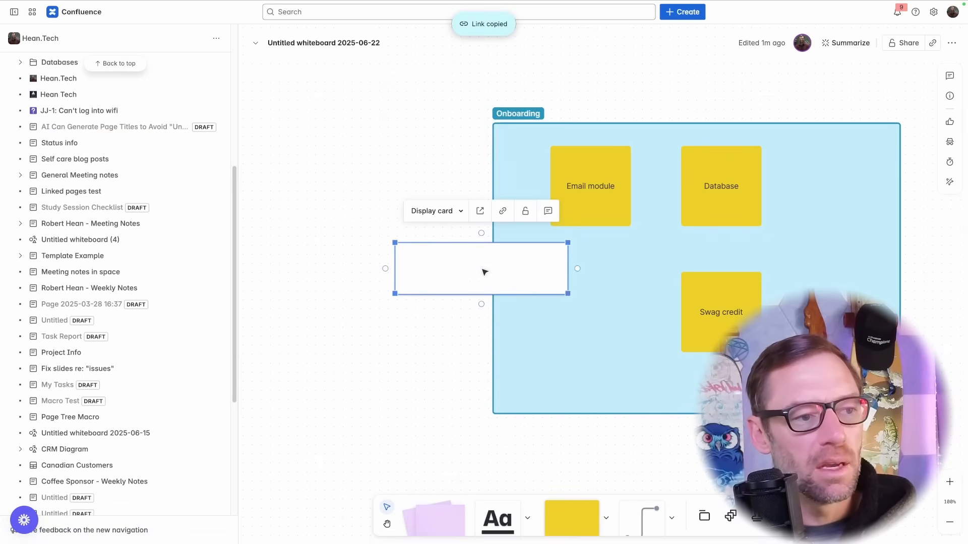
pyautogui.moveTo(451, 274); pyautogui.dragTo(564, 317)
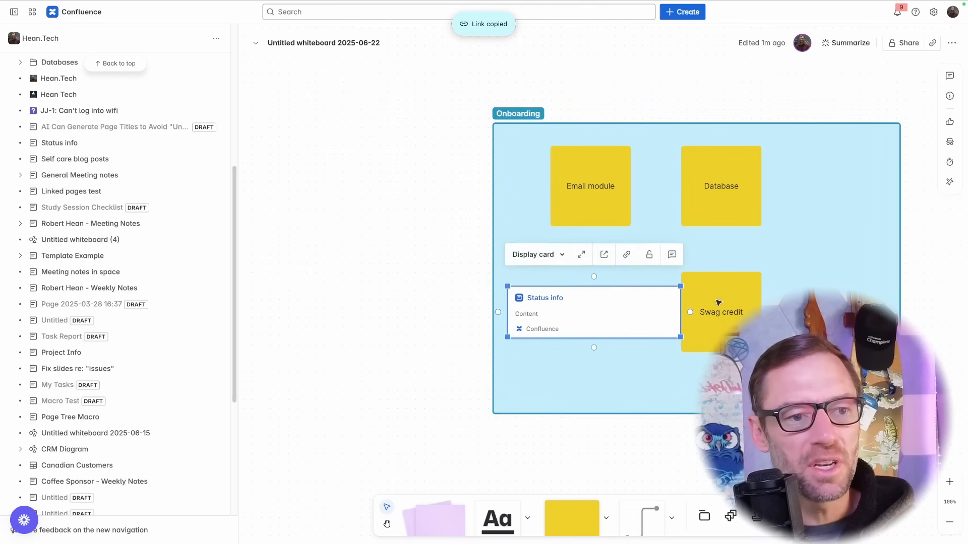
# Move the Swag credit square clear of the Status info card and collapse the sidebar.
pyautogui.click(745, 302)
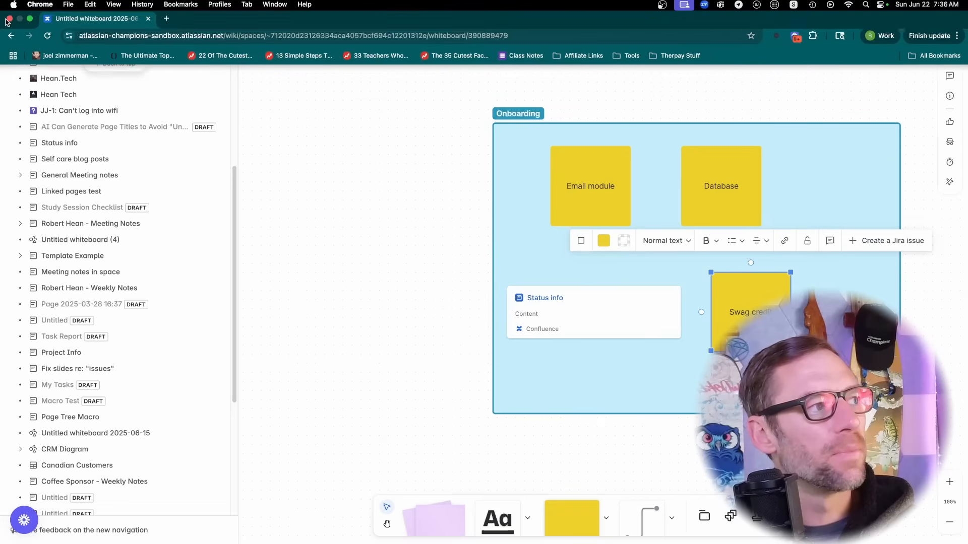
pyautogui.click(14, 11)
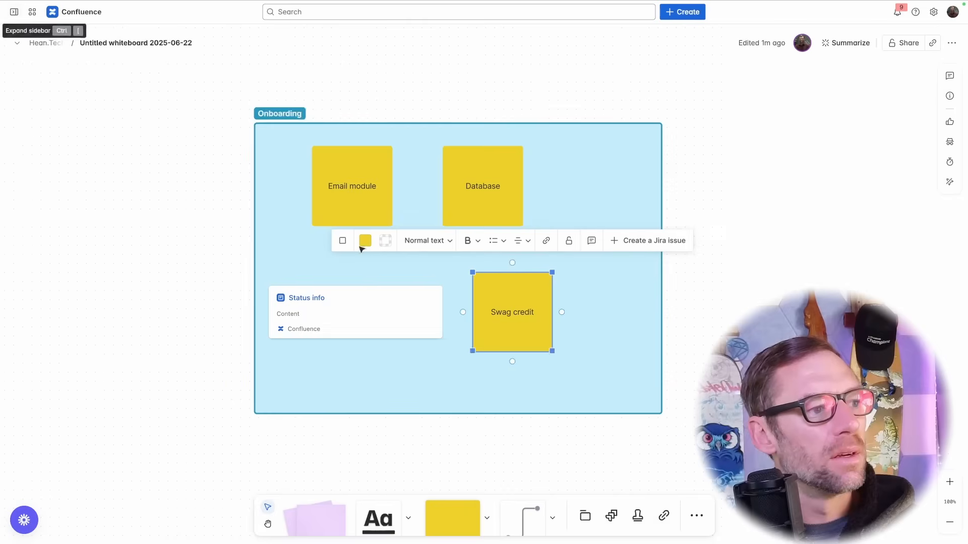
pyautogui.click(407, 318)
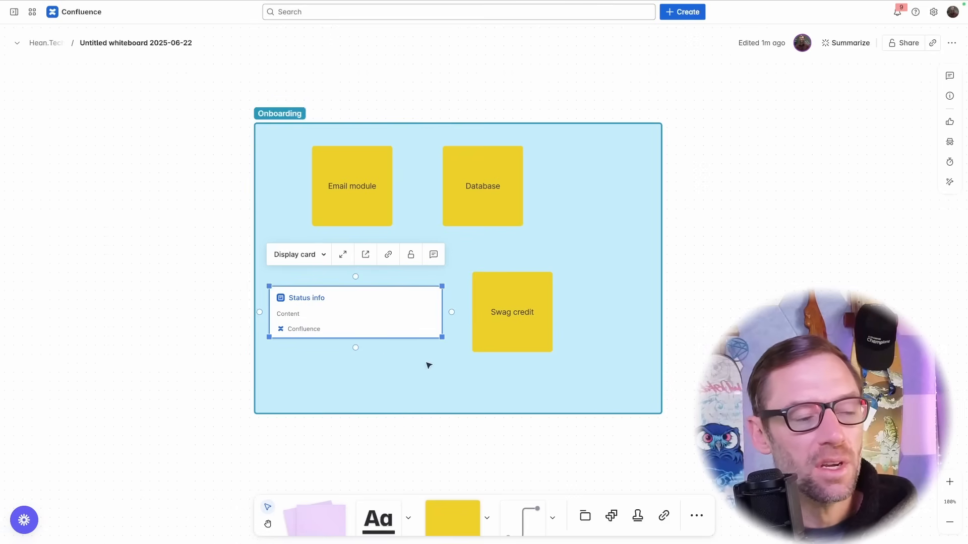
# Draw a second section to the right of Onboarding, similar in size, and name it HRIS.
pyautogui.moveTo(414, 378); pyautogui.dragTo(442, 350)
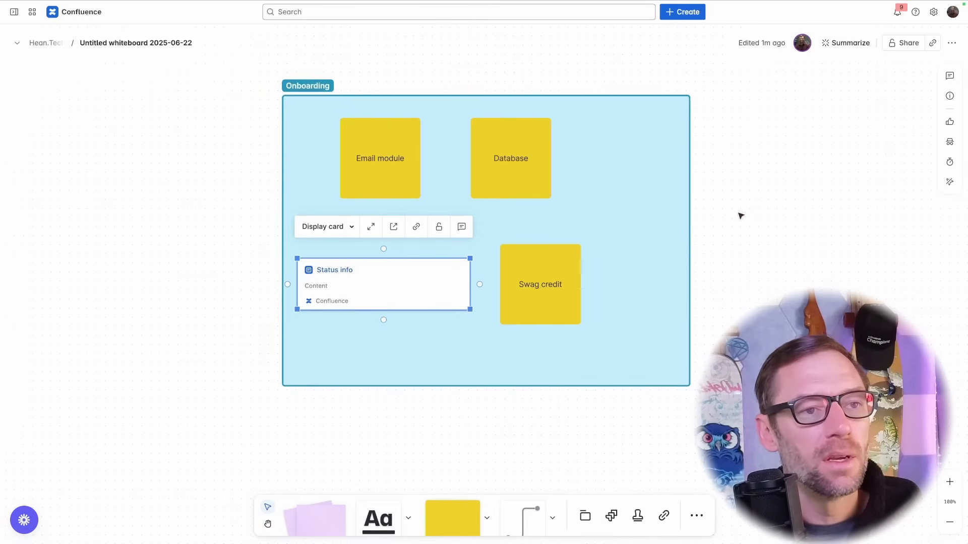
pyautogui.moveTo(740, 216); pyautogui.dragTo(393, 229)
pyautogui.scroll(-2, 393, 232)
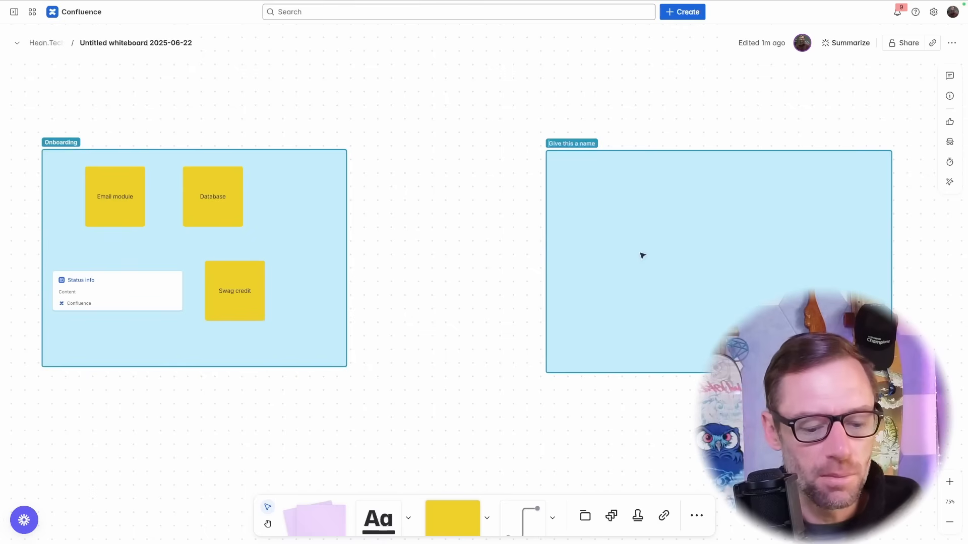
pyautogui.write('HRIS')
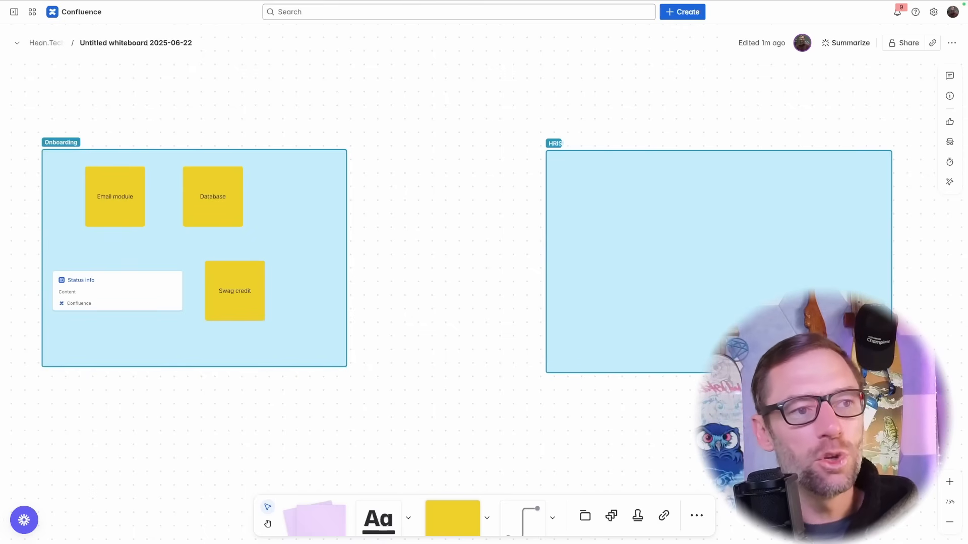
# Move the HRIS section slightly farther from Onboarding and place four yellow squares in it in two rows.
pyautogui.hscroll(3, 395, 281)
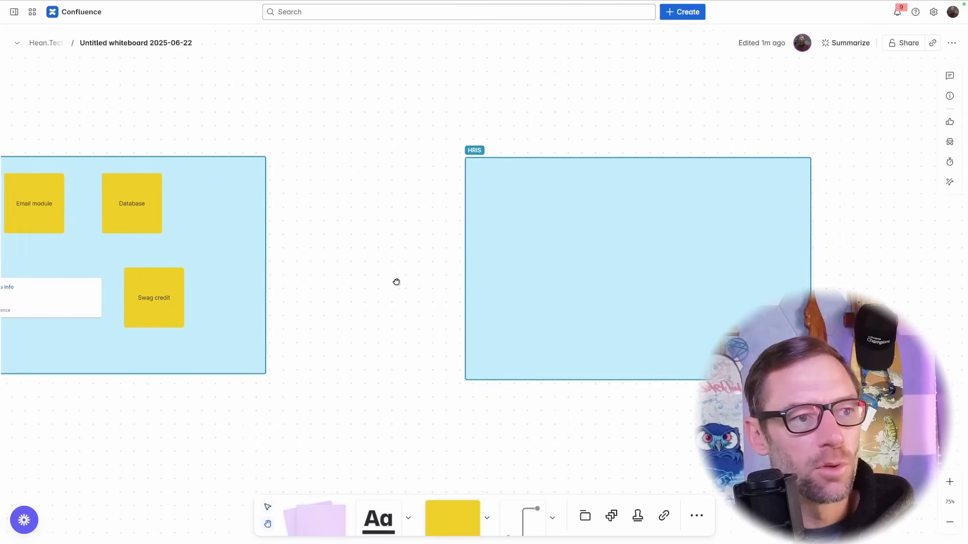
pyautogui.moveTo(501, 283); pyautogui.dragTo(553, 277)
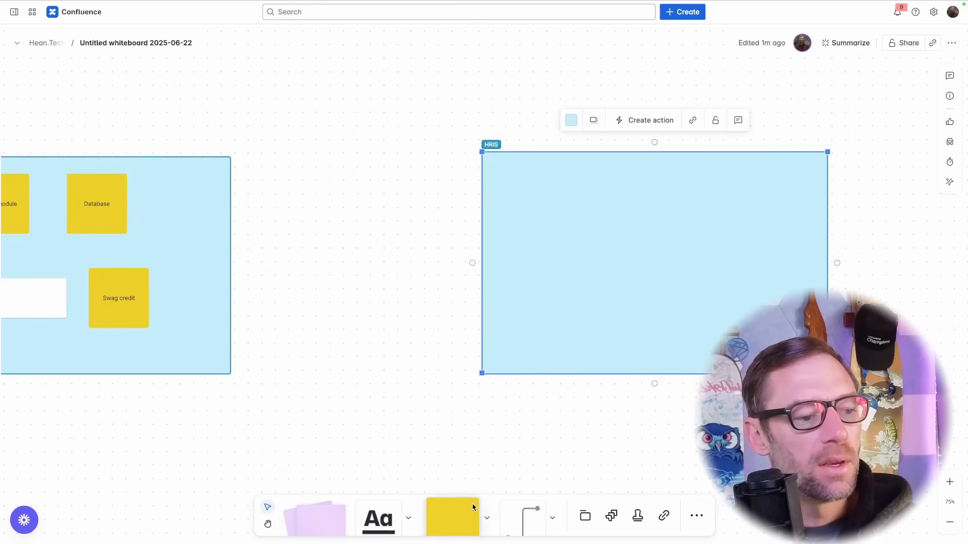
pyautogui.moveTo(474, 507); pyautogui.dragTo(562, 195)
pyautogui.moveTo(454, 512); pyautogui.dragTo(662, 203)
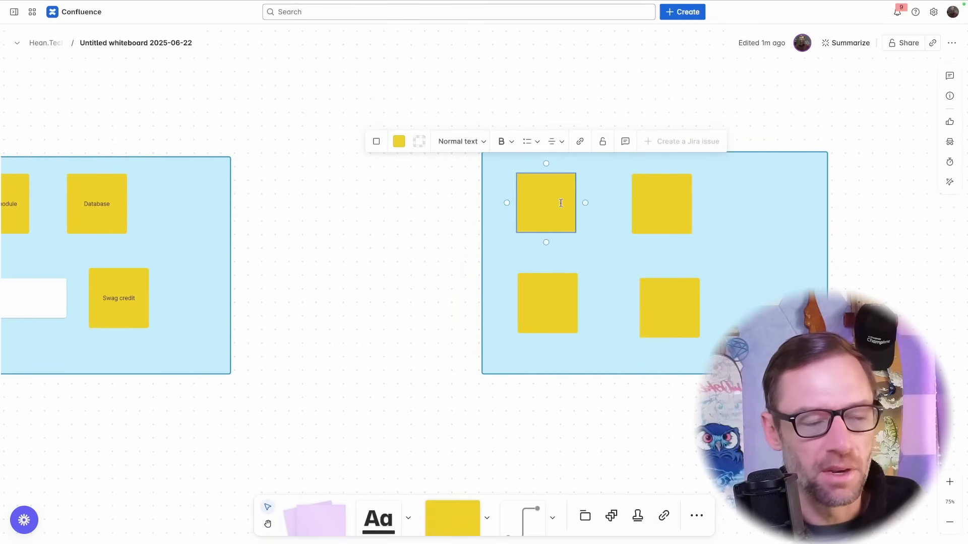
# Label the two upper squares in the HRIS section EE Info and Office information.
pyautogui.write('EE ')
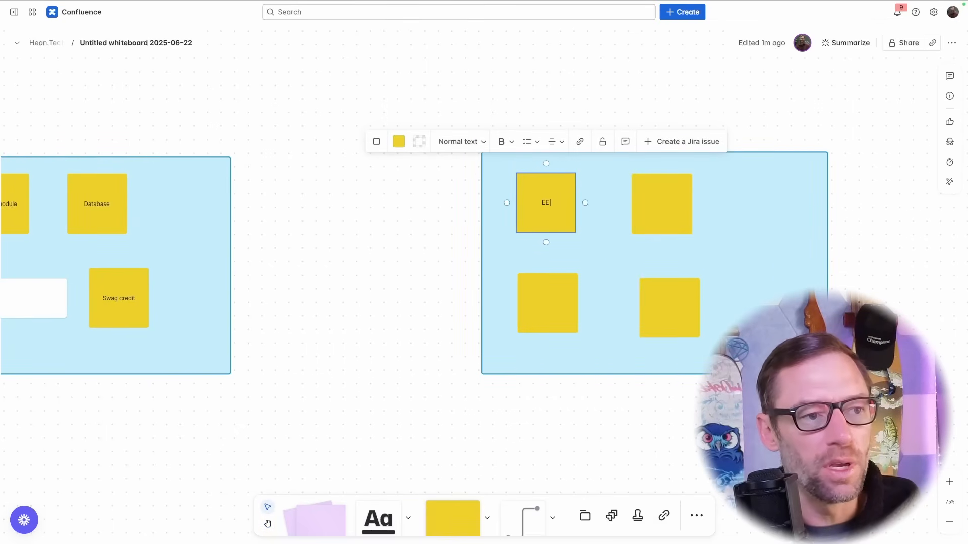
pyautogui.write('Info')
pyautogui.doubleClick(650, 205)
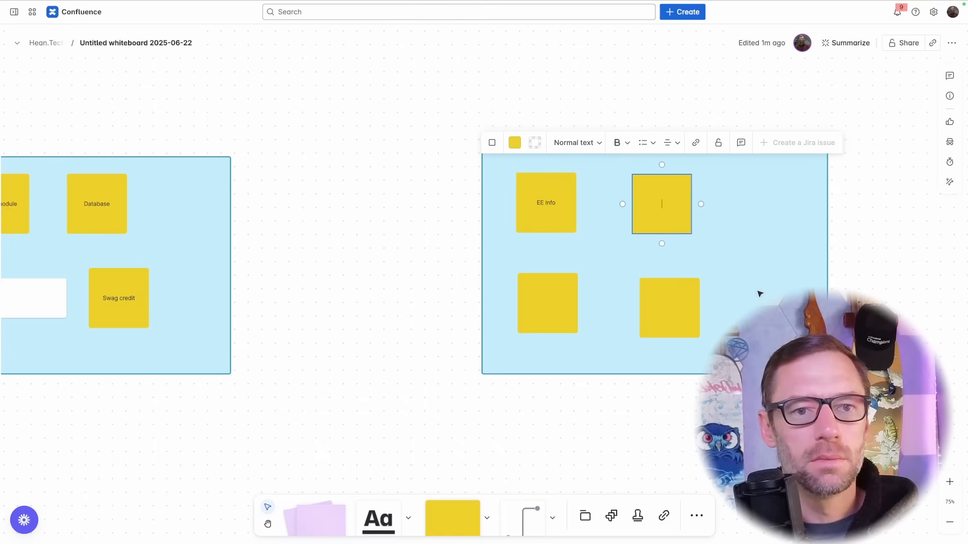
pyautogui.write('Office information')
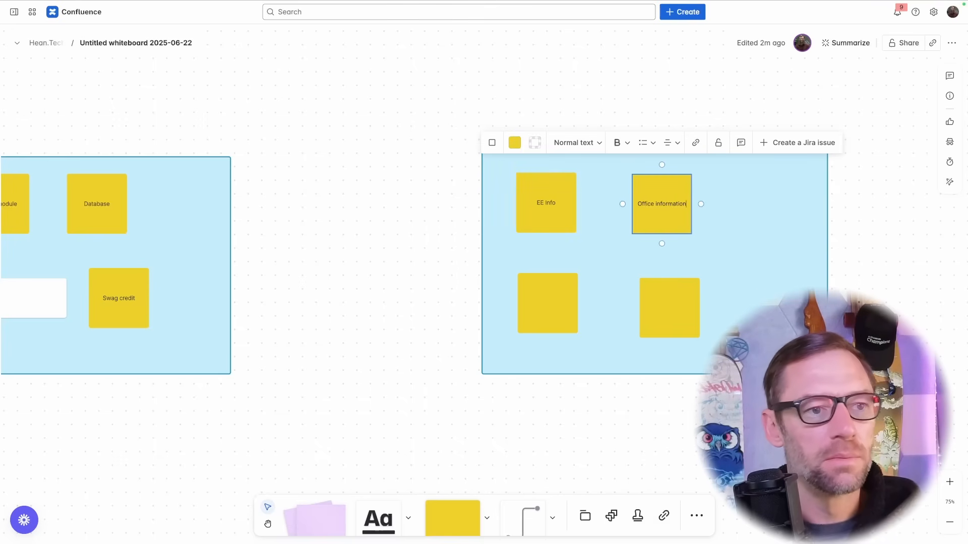
# Label the two lower squares in the HRIS section Compensation and Offices.
pyautogui.doubleClick(550, 296)
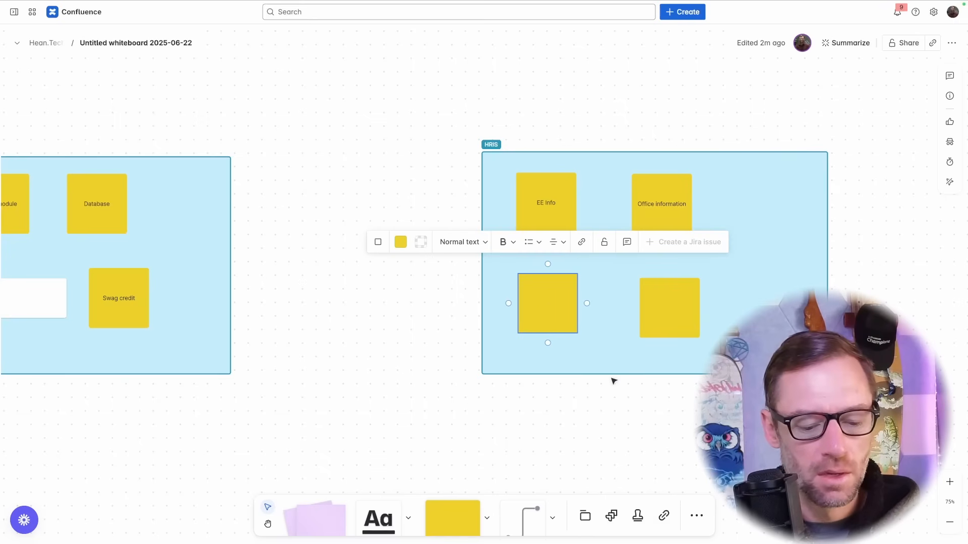
pyautogui.write('Payroll')
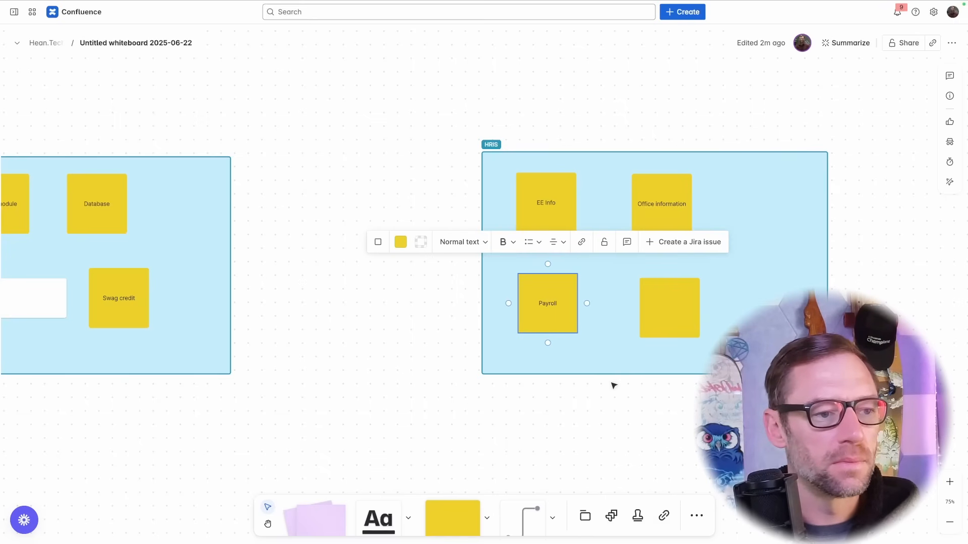
pyautogui.write('Compens')
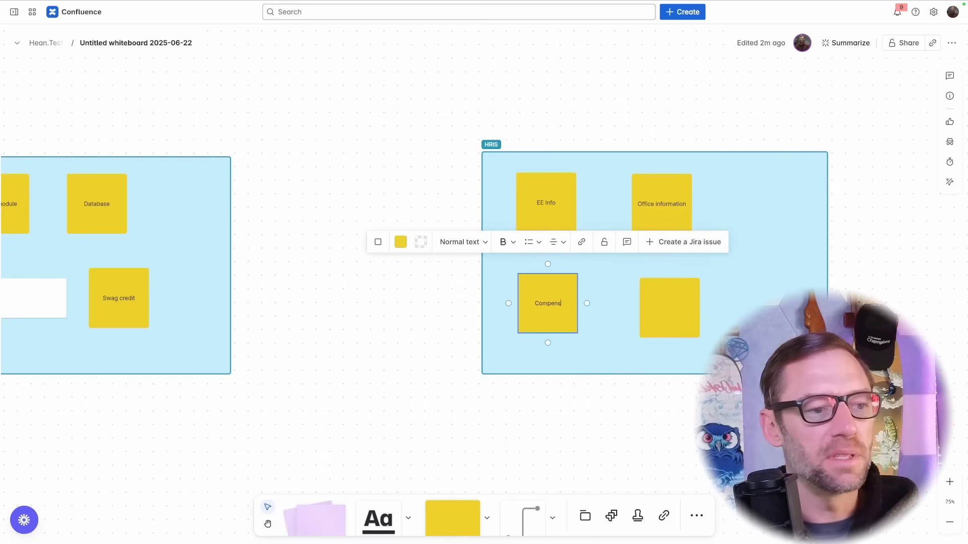
pyautogui.write('ation')
pyautogui.doubleClick(656, 323)
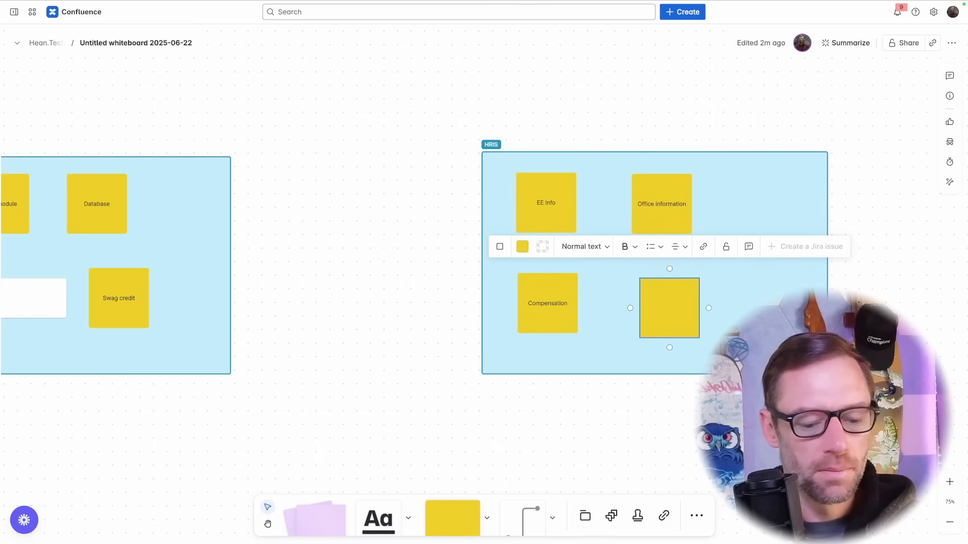
pyautogui.write('Offices')
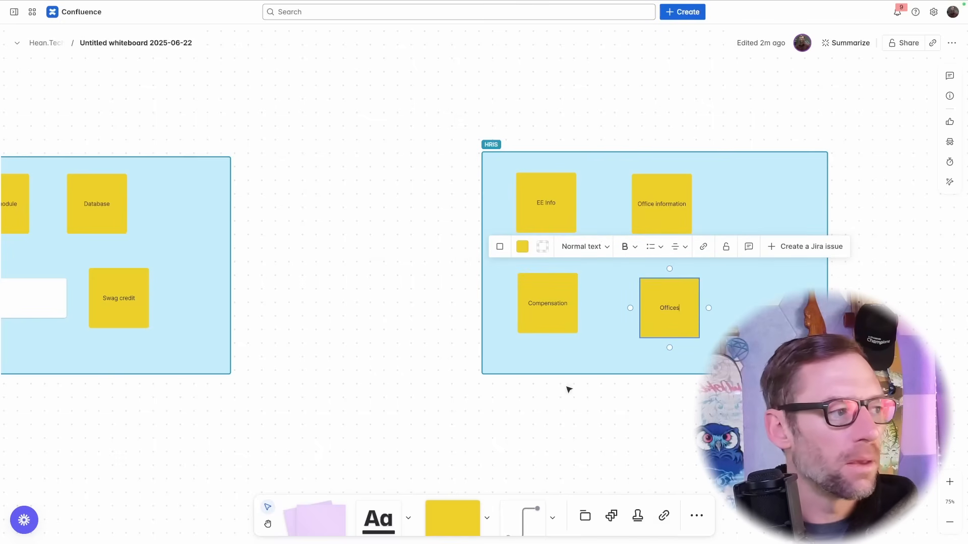
pyautogui.click(472, 396)
# Align the Database square above Swag credit and draw an arrow connector from it to EE Info in the HRIS section.
pyautogui.moveTo(422, 354); pyautogui.dragTo(529, 359)
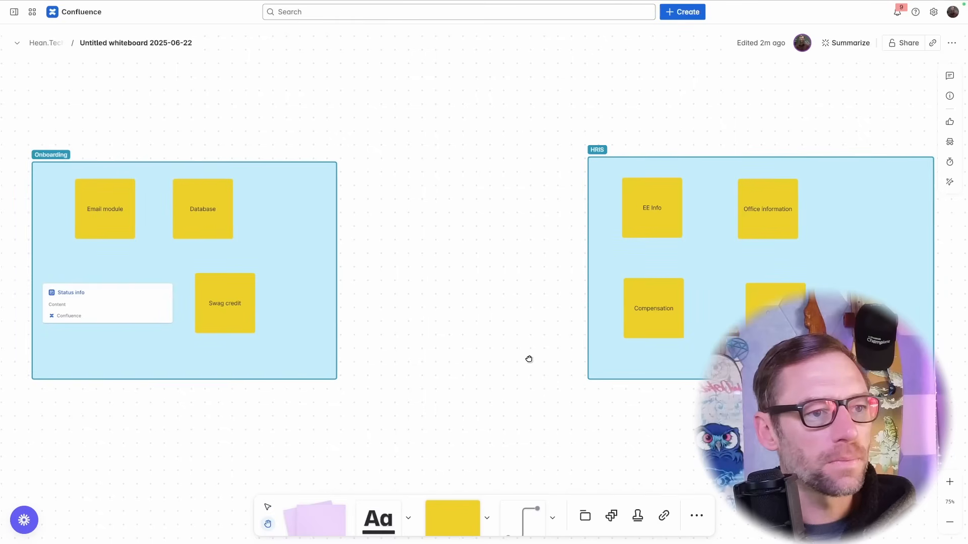
pyautogui.press('v')
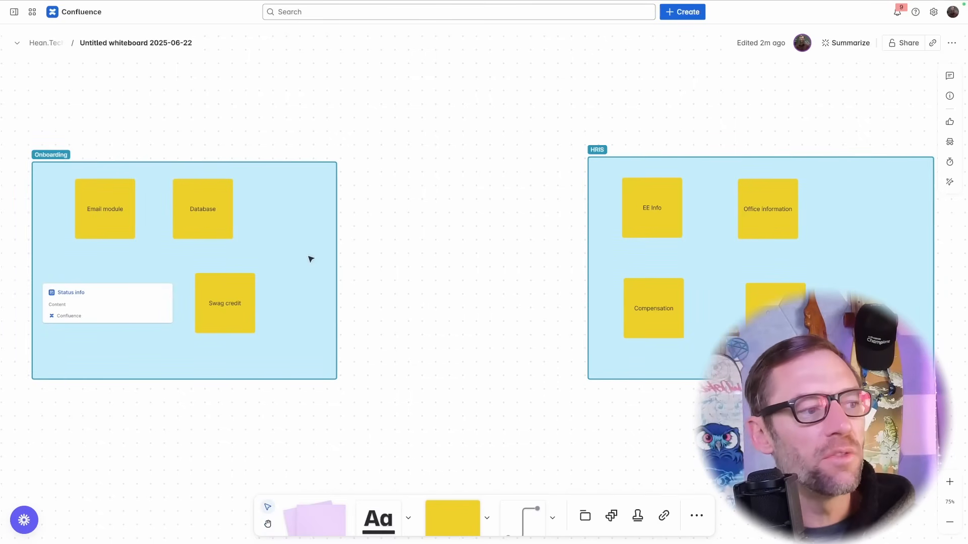
pyautogui.moveTo(204, 211); pyautogui.dragTo(228, 209)
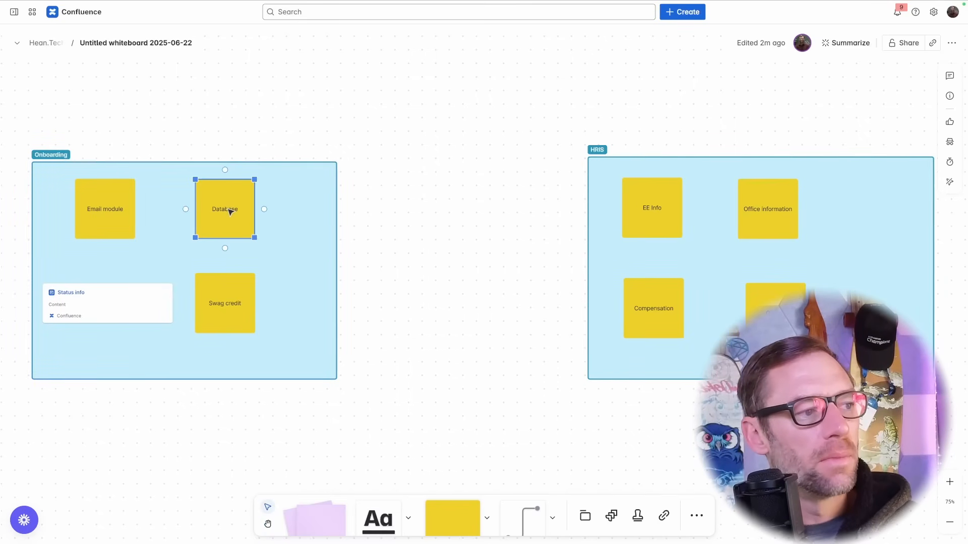
pyautogui.click(293, 210)
pyautogui.click(248, 211)
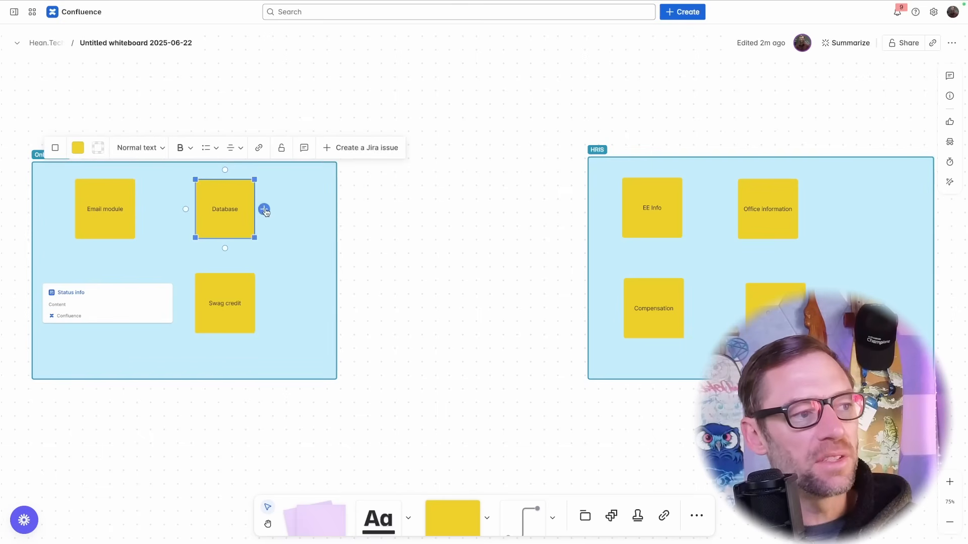
pyautogui.moveTo(264, 210); pyautogui.dragTo(620, 208)
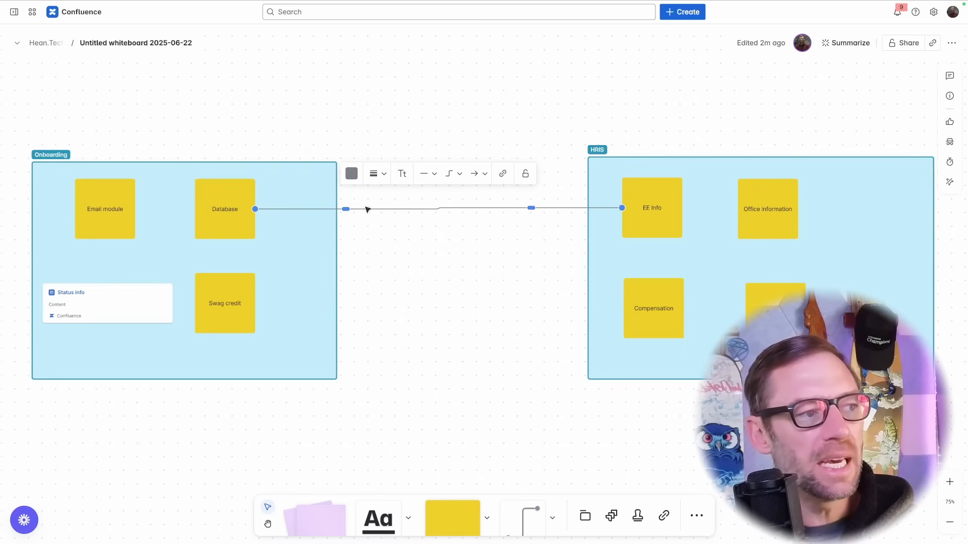
pyautogui.click(250, 196)
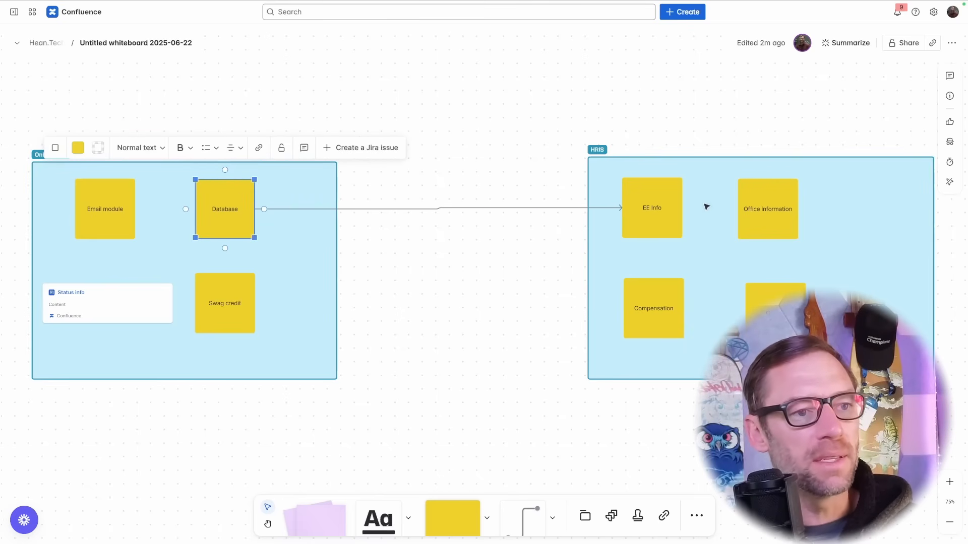
pyautogui.click(666, 203)
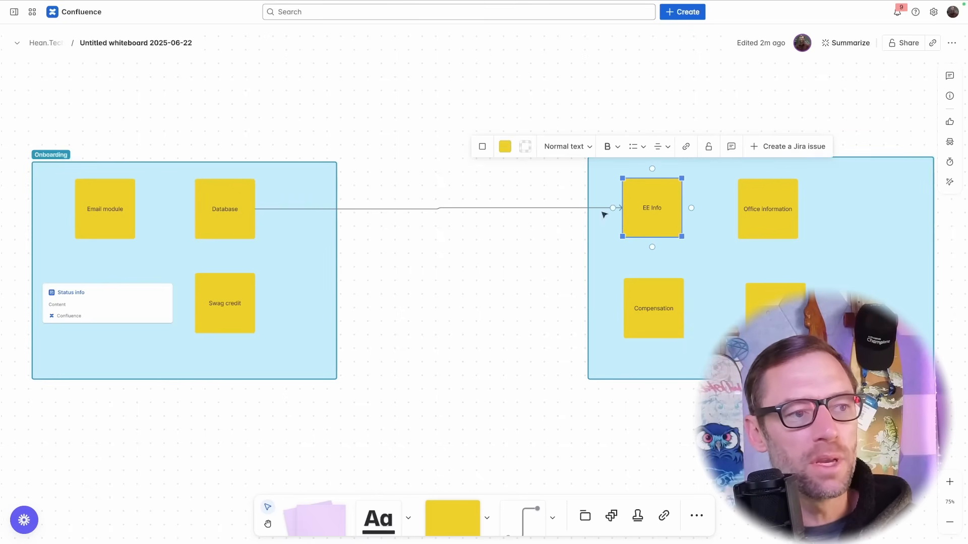
# Label the connector between Database and EE Info "Automatic upload Daily - 2am PST" on two lines.
pyautogui.doubleClick(443, 208)
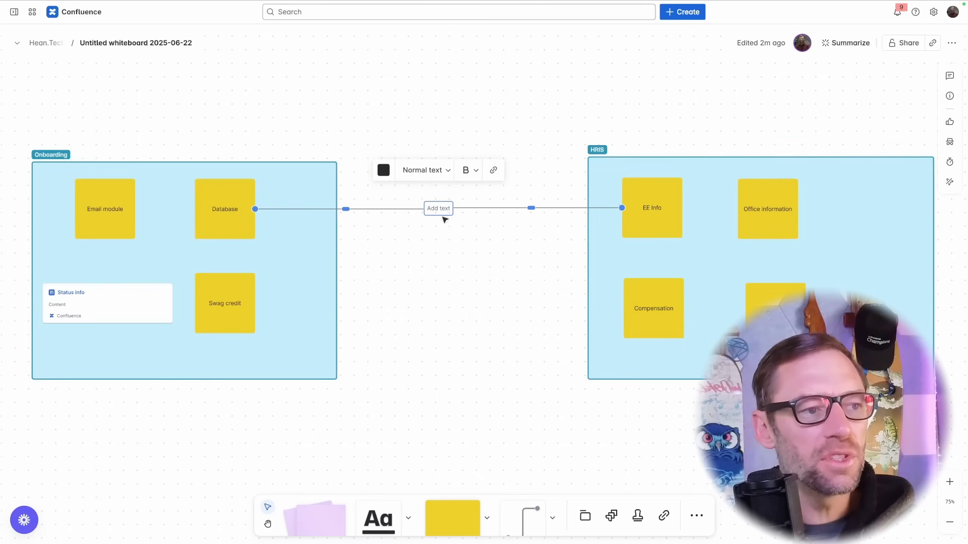
pyautogui.scroll(5, 442, 212)
pyautogui.write('Automatic upload Daily - 2am PST')
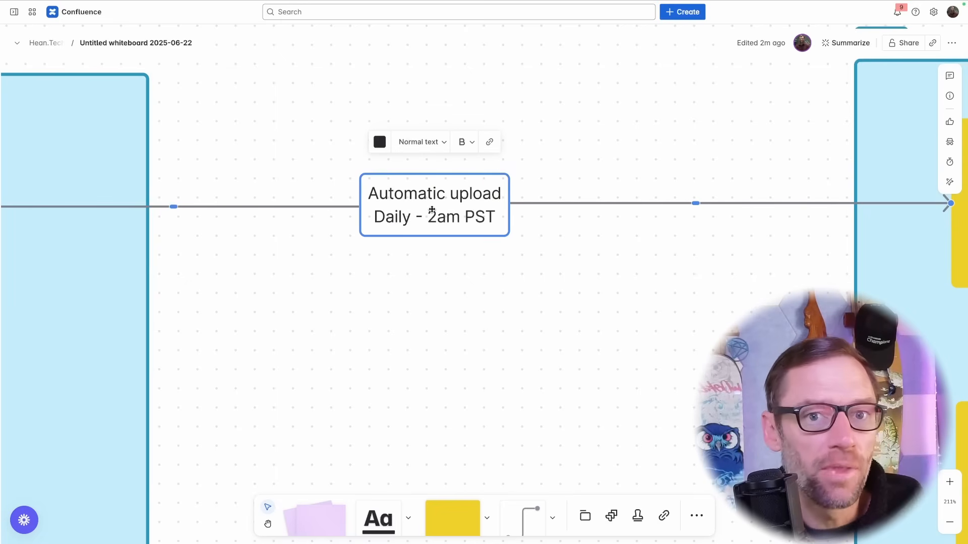
pyautogui.scroll(-5, 432, 209)
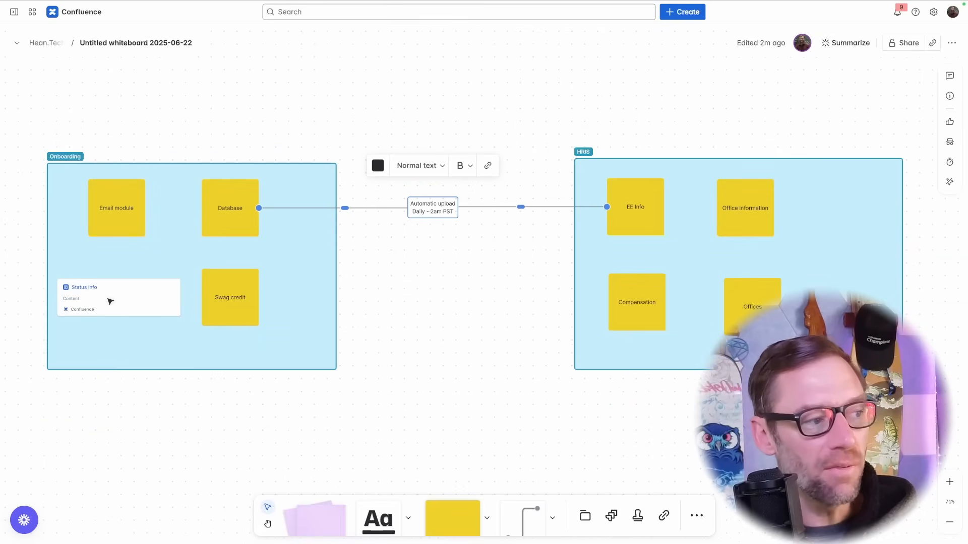
pyautogui.click(111, 302)
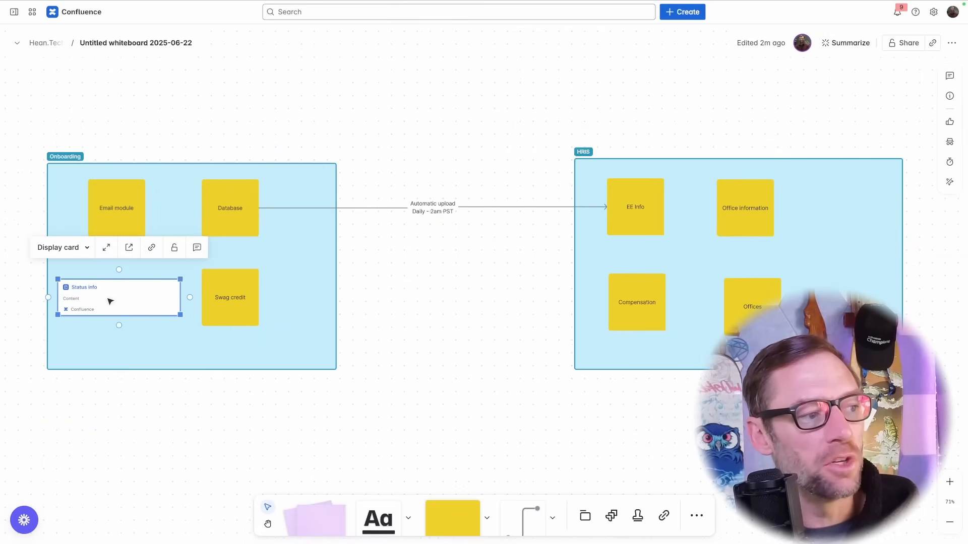
pyautogui.click(421, 211)
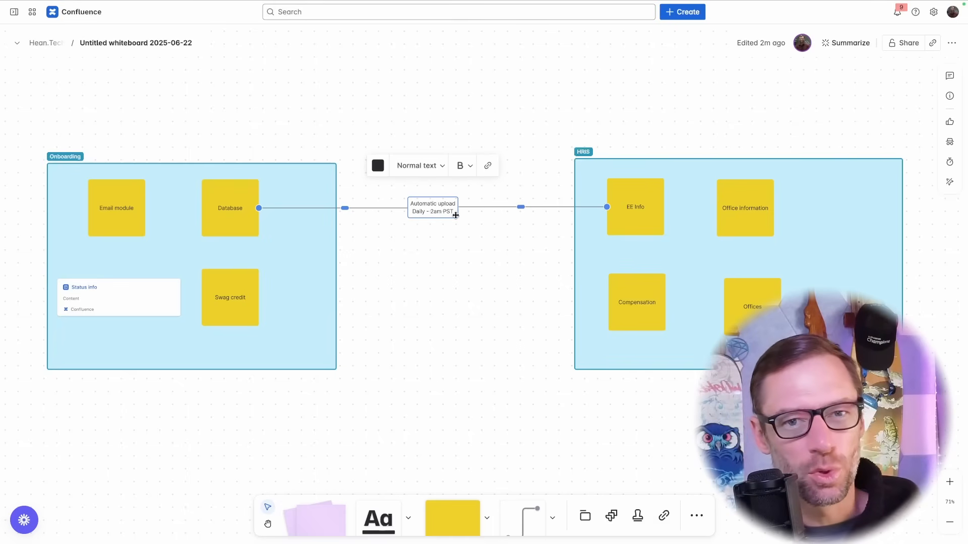
pyautogui.moveTo(493, 280); pyautogui.dragTo(289, 251)
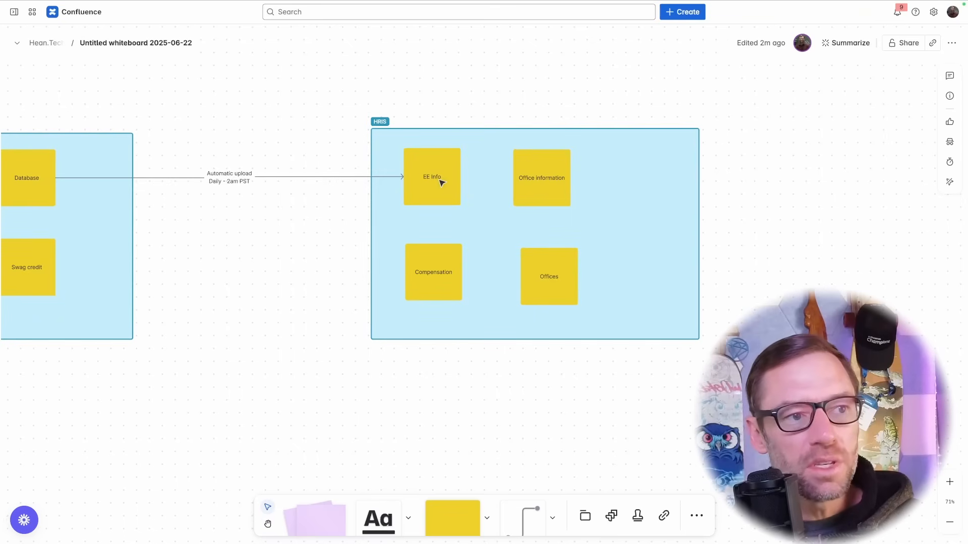
pyautogui.click(451, 257)
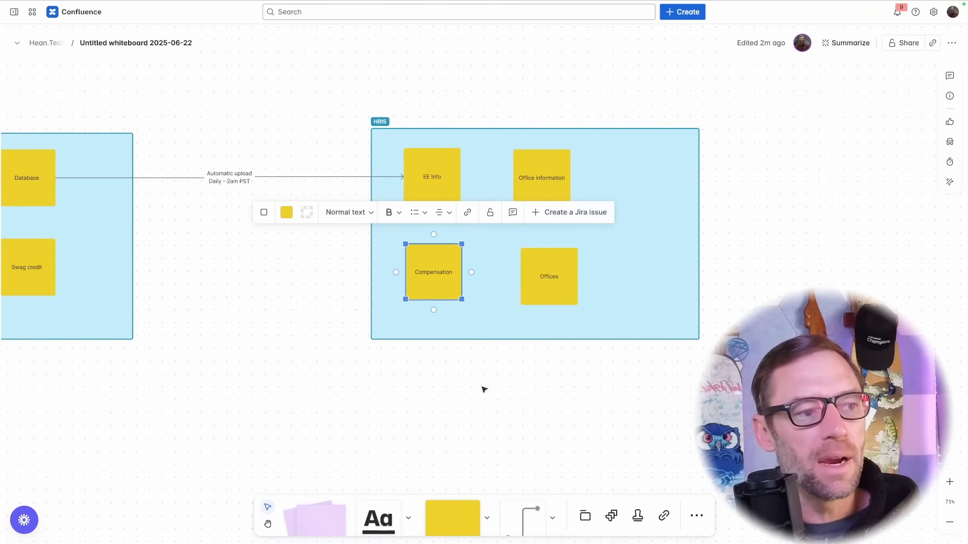
# Draw a section below HRIS, slightly wider than it, and name it Payroll.
pyautogui.moveTo(484, 389); pyautogui.dragTo(478, 274)
pyautogui.click(584, 515)
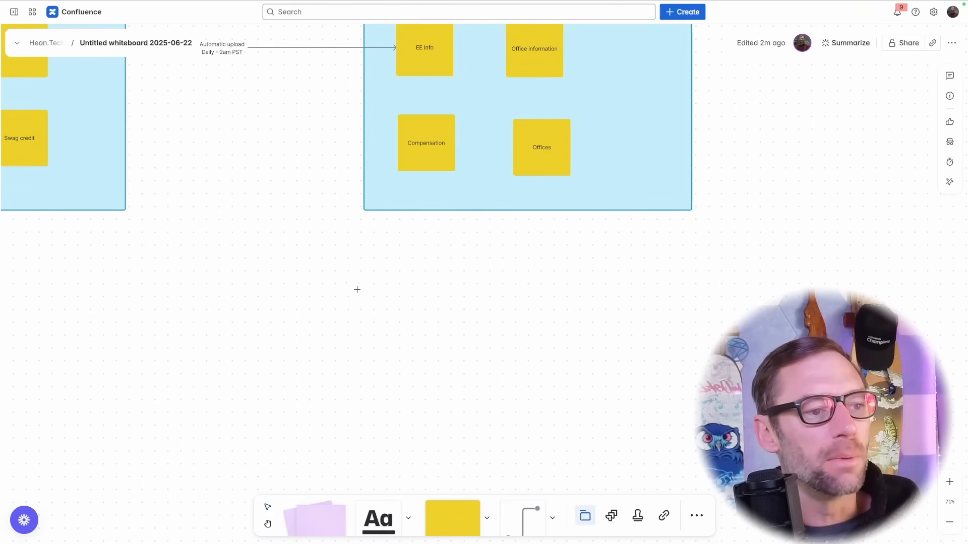
pyautogui.click(357, 289)
pyautogui.moveTo(291, 357); pyautogui.dragTo(252, 289)
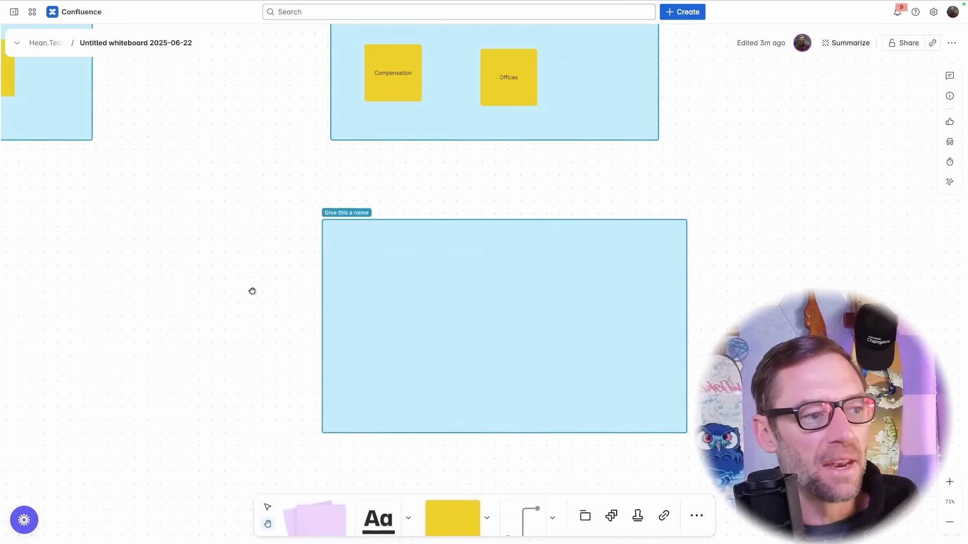
pyautogui.click(349, 213)
pyautogui.write('Payroll')
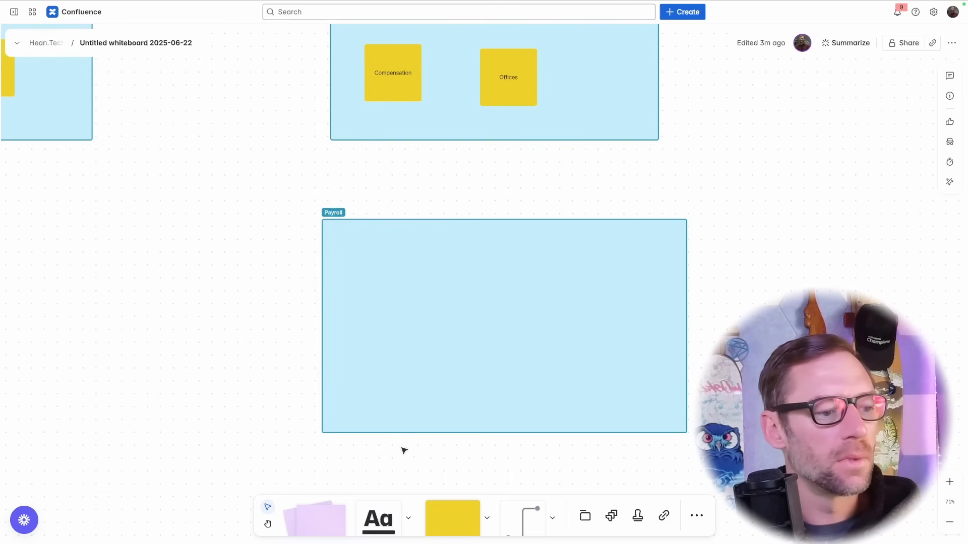
# Place yellow squares labelled Bank info and Payroll Processing side by side in Payroll, and connect Compensation to Payroll Processing with an arrow.
pyautogui.moveTo(452, 517); pyautogui.dragTo(394, 283)
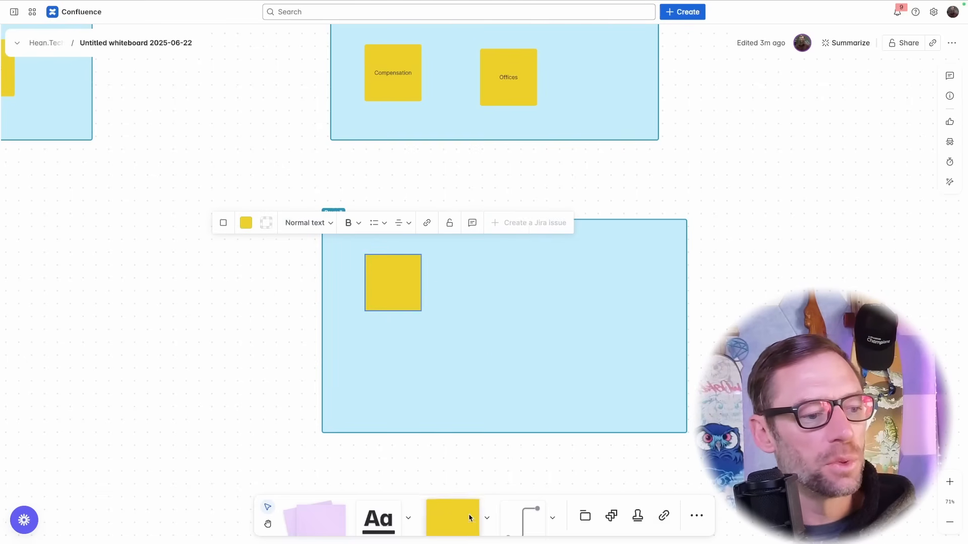
pyautogui.moveTo(469, 516); pyautogui.dragTo(536, 331)
pyautogui.click(393, 87)
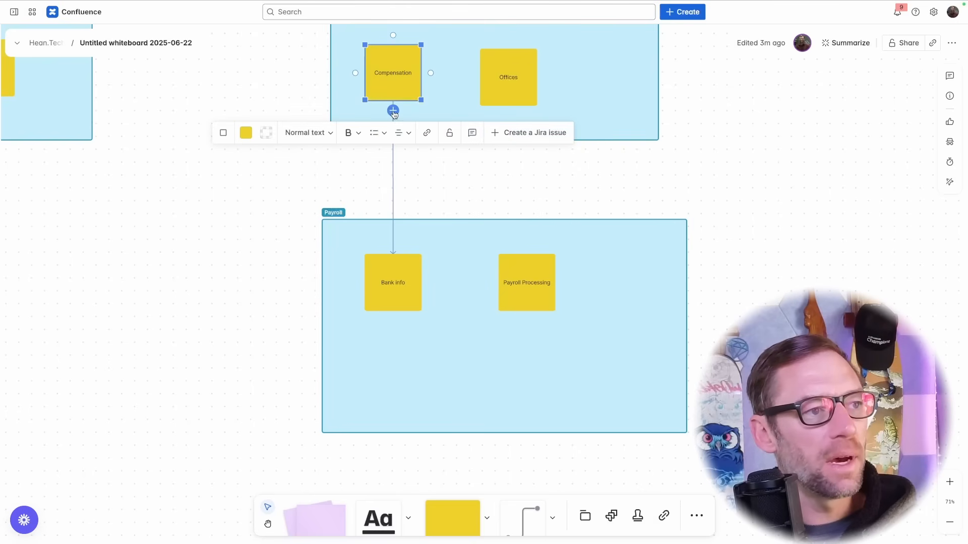
pyautogui.moveTo(393, 111)
pyautogui.mouseDown()
pyautogui.moveTo(478, 194)
pyautogui.moveTo(514, 263)
pyautogui.moveTo(528, 253)
pyautogui.mouseUp()
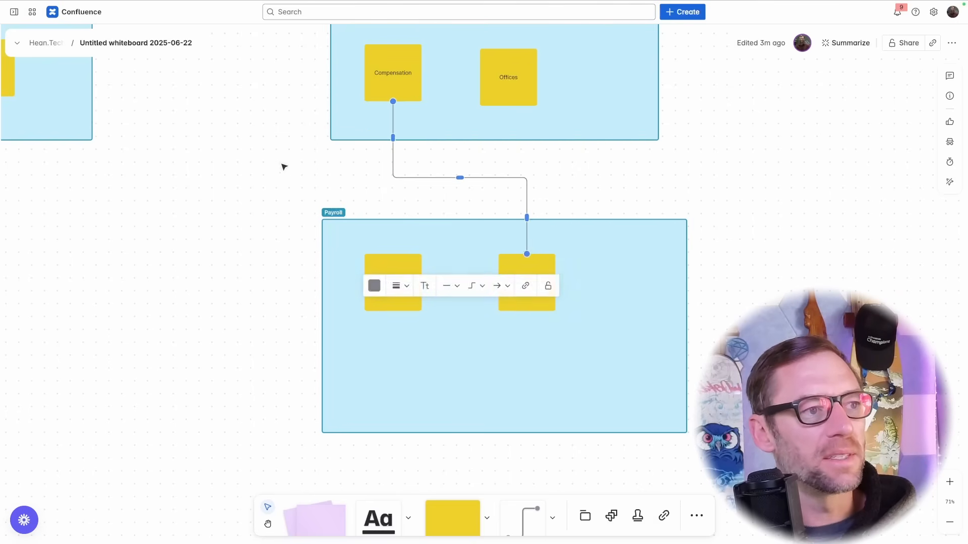
# Move the Compensation square to the right of Offices and draw an arrow connector from EE Info down to Bank info.
pyautogui.moveTo(283, 165); pyautogui.dragTo(307, 248)
pyautogui.moveTo(432, 130); pyautogui.dragTo(640, 140)
pyautogui.click(417, 71)
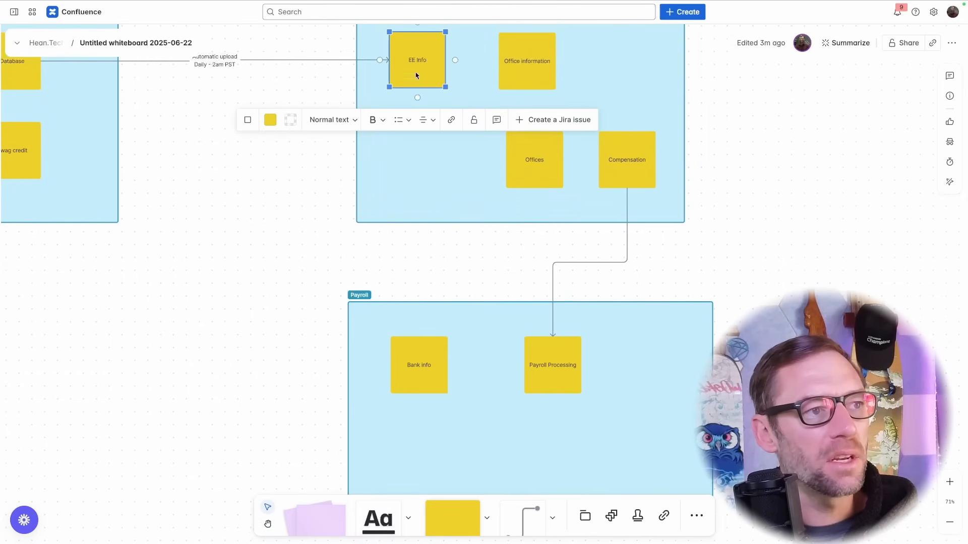
pyautogui.moveTo(417, 98); pyautogui.dragTo(419, 335)
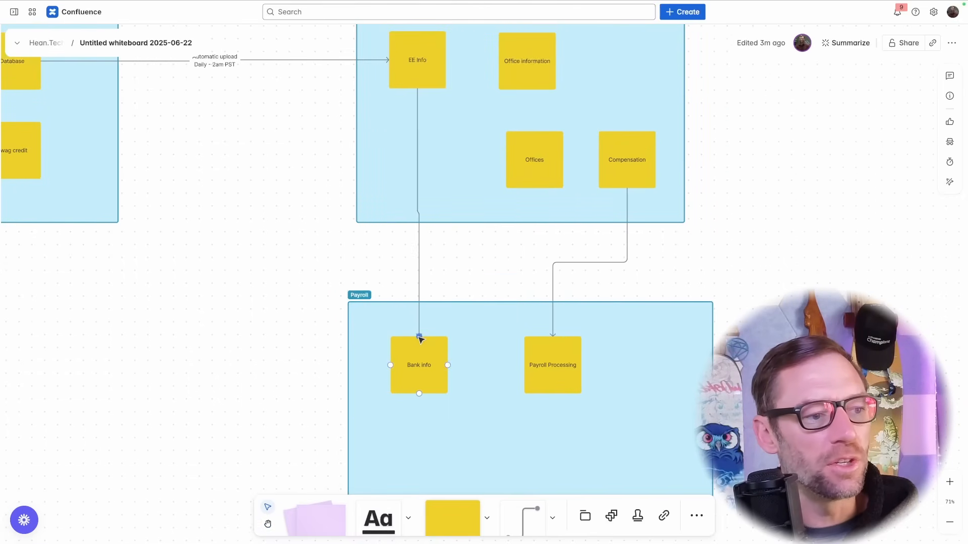
pyautogui.click(308, 270)
# Label both connectors between the HRIS and Payroll sections "Automatic upload Daily 3 am PST" on two lines.
pyautogui.click(414, 83)
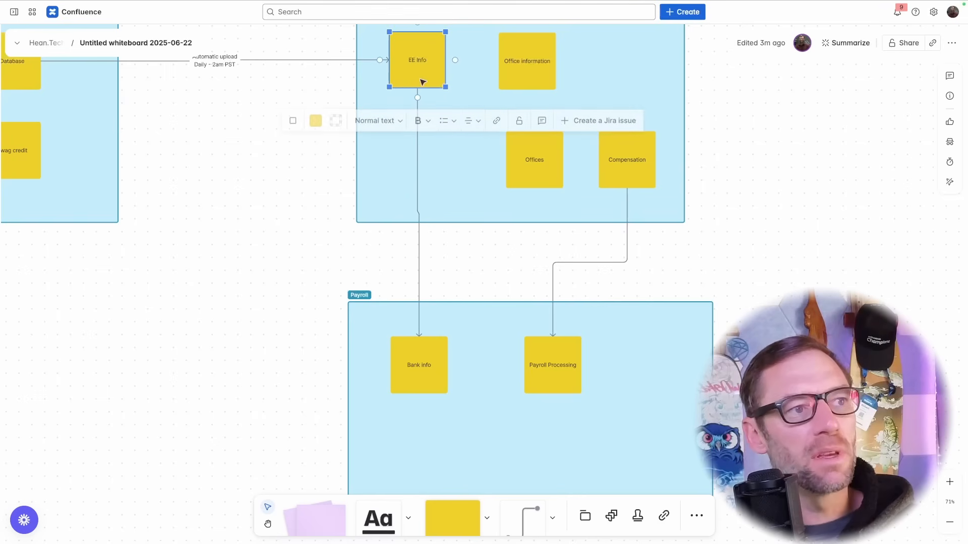
pyautogui.click(415, 348)
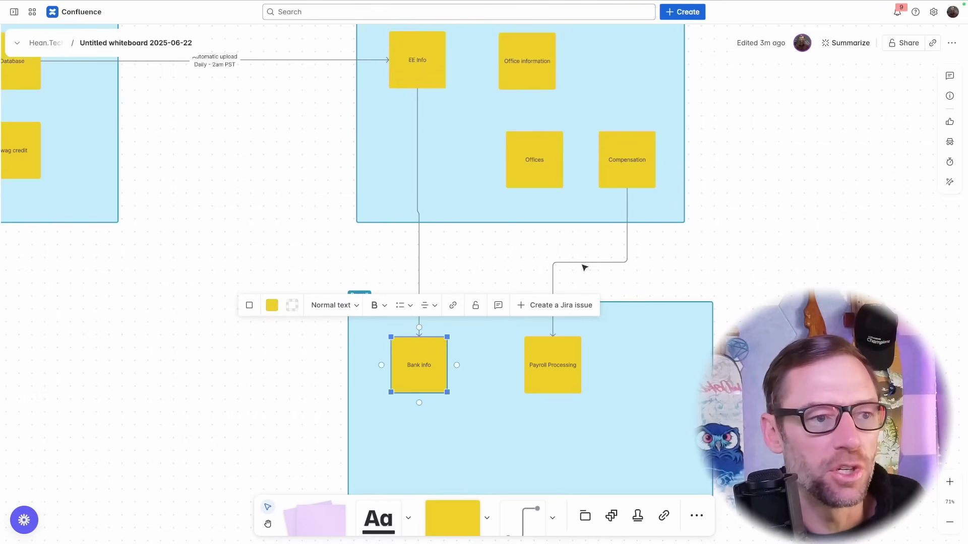
pyautogui.click(486, 267)
pyautogui.doubleClick(419, 242)
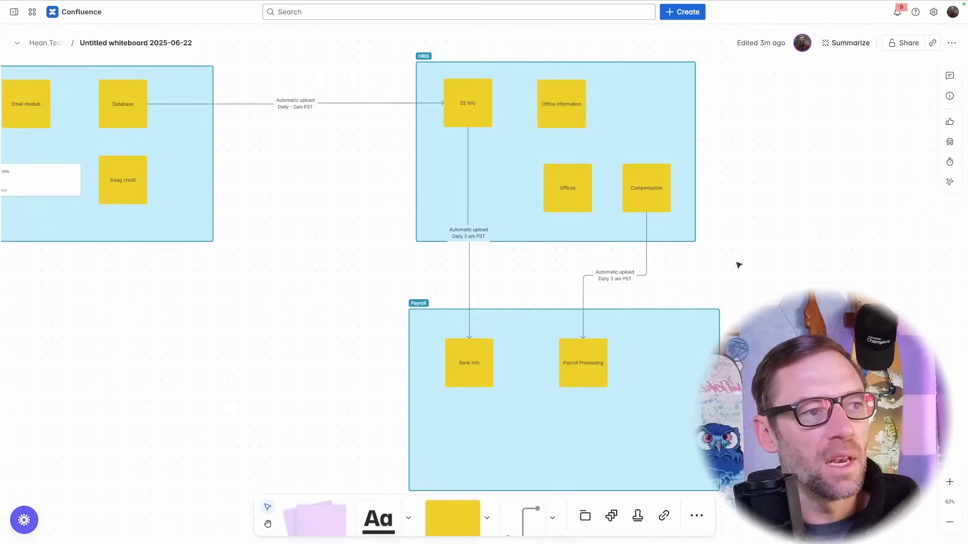
pyautogui.scroll(-3, 739, 264)
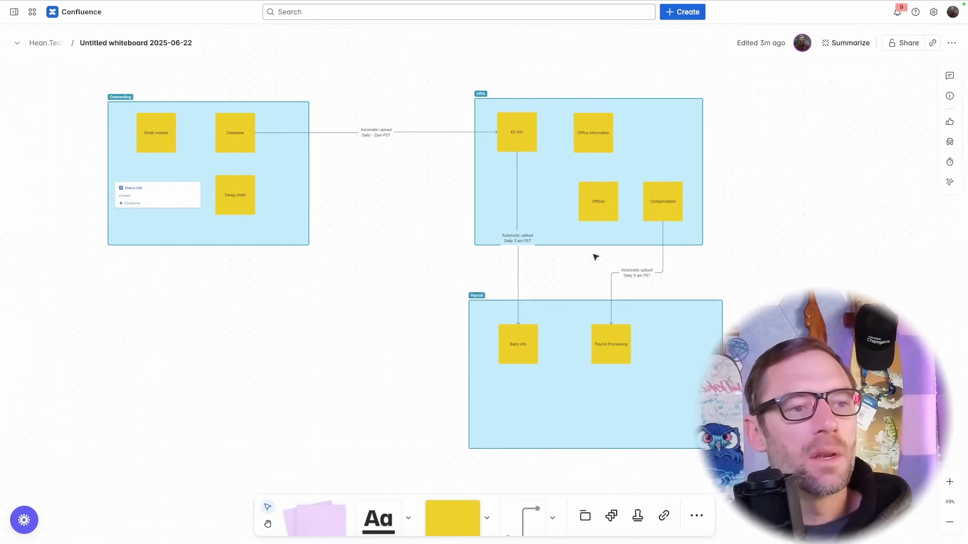
pyautogui.click(483, 133)
pyautogui.click(516, 196)
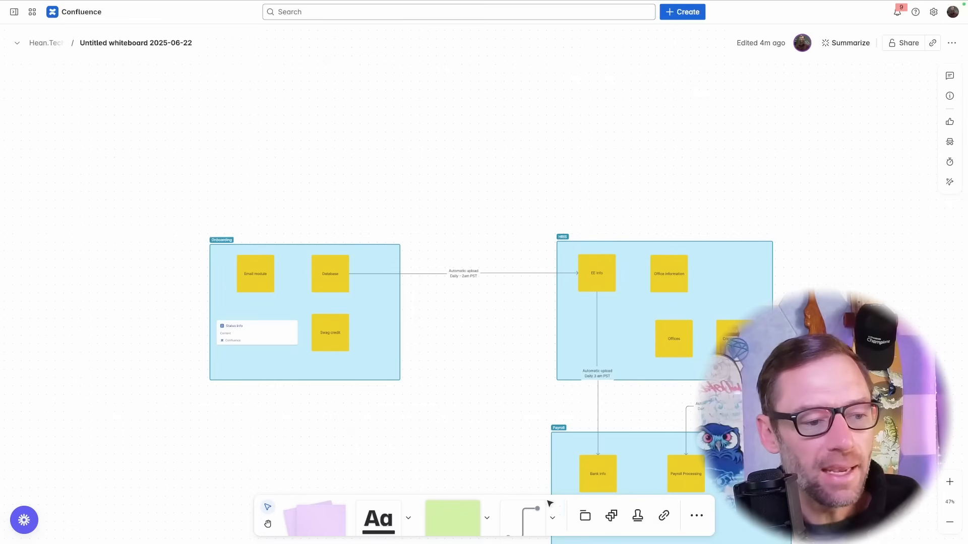
# Draw a section above Onboarding, about as wide as it, and name it Recruiting.
pyautogui.click(585, 517)
pyautogui.moveTo(212, 73); pyautogui.dragTo(397, 175)
pyautogui.write('Recruiting')
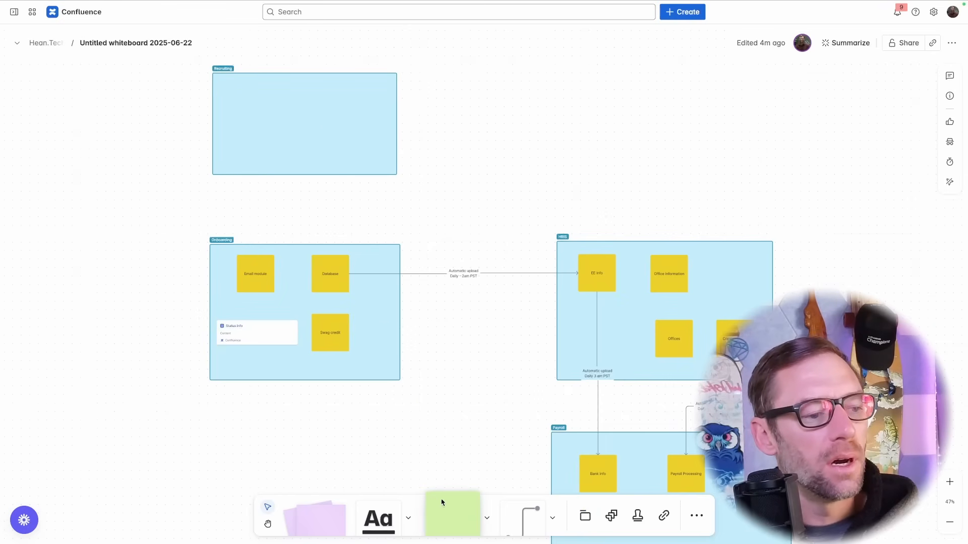
# Place two green squares side by side in the Recruiting section, labelled Scheduling and Candidates.
pyautogui.moveTo(443, 501); pyautogui.dragTo(232, 96)
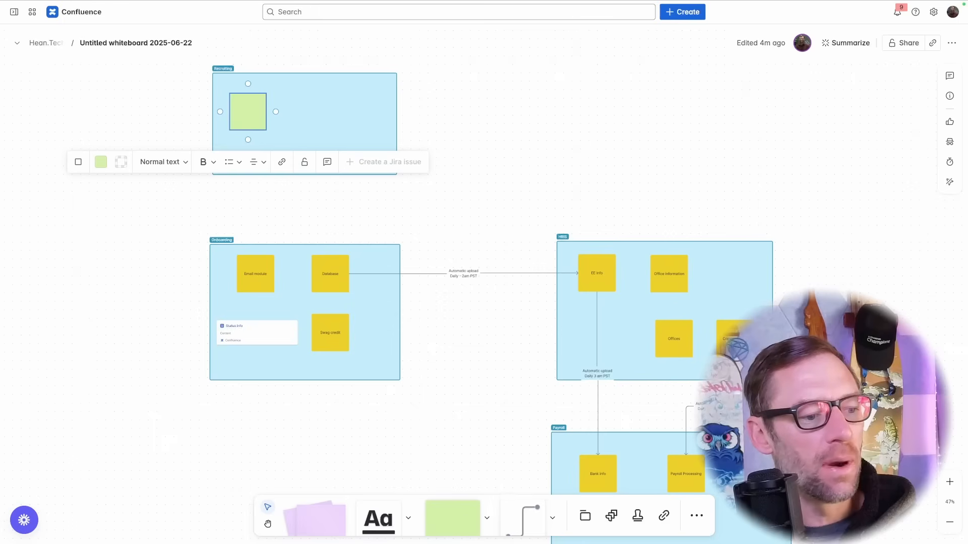
pyautogui.moveTo(451, 504); pyautogui.dragTo(311, 98)
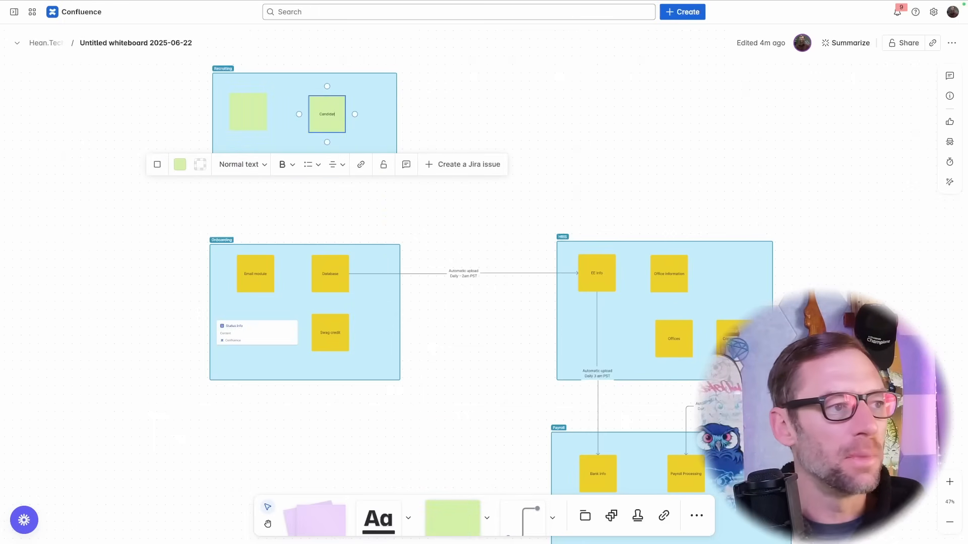
pyautogui.click(250, 109)
pyautogui.write('Scheduling')
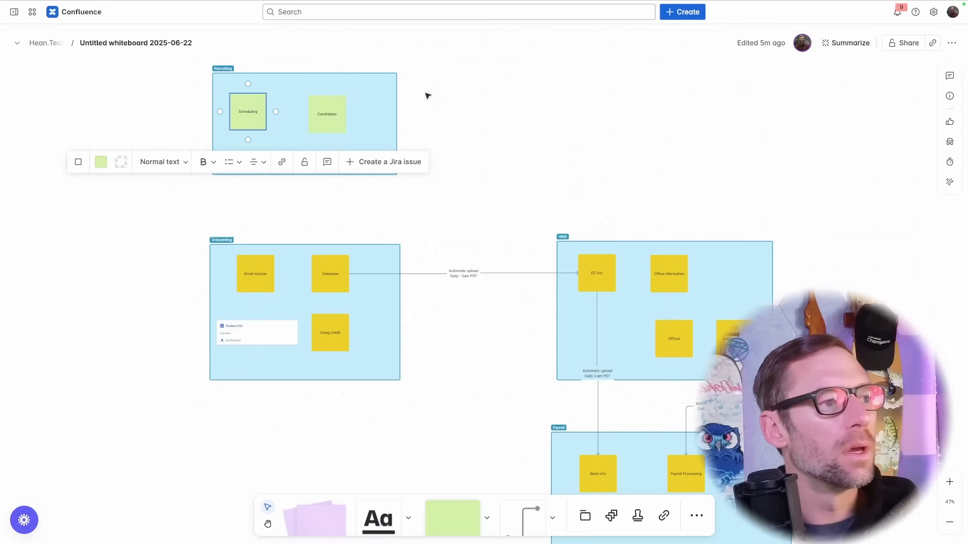
pyautogui.click(313, 144)
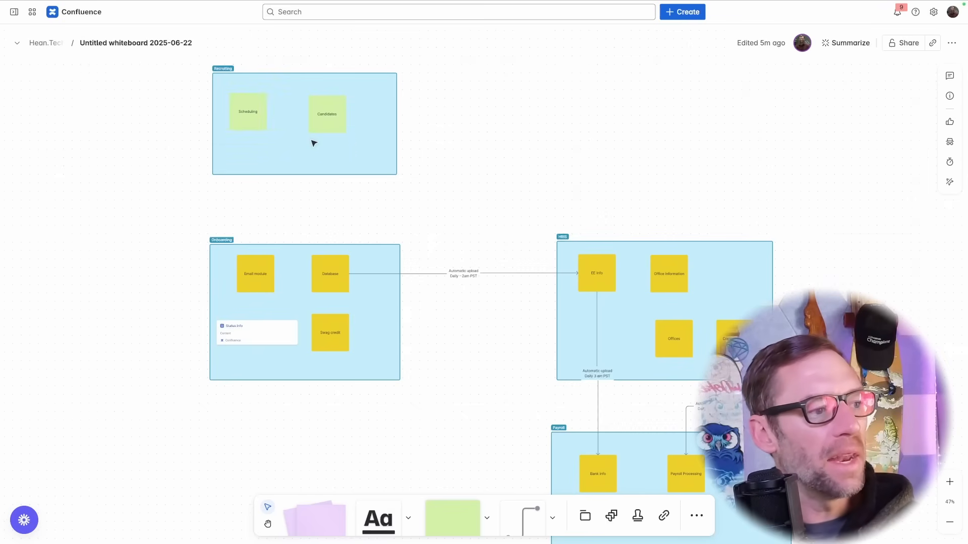
# Draw an arrow connector from Candidates down to Database in Onboarding and give it a dotted line style.
pyautogui.click(324, 132)
pyautogui.moveTo(326, 142); pyautogui.dragTo(330, 252)
pyautogui.click(346, 303)
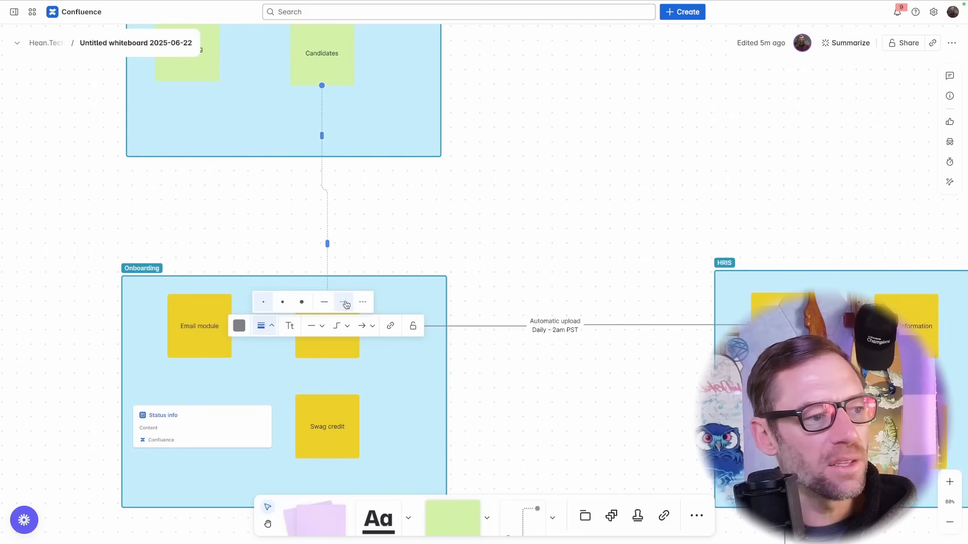
pyautogui.click(334, 226)
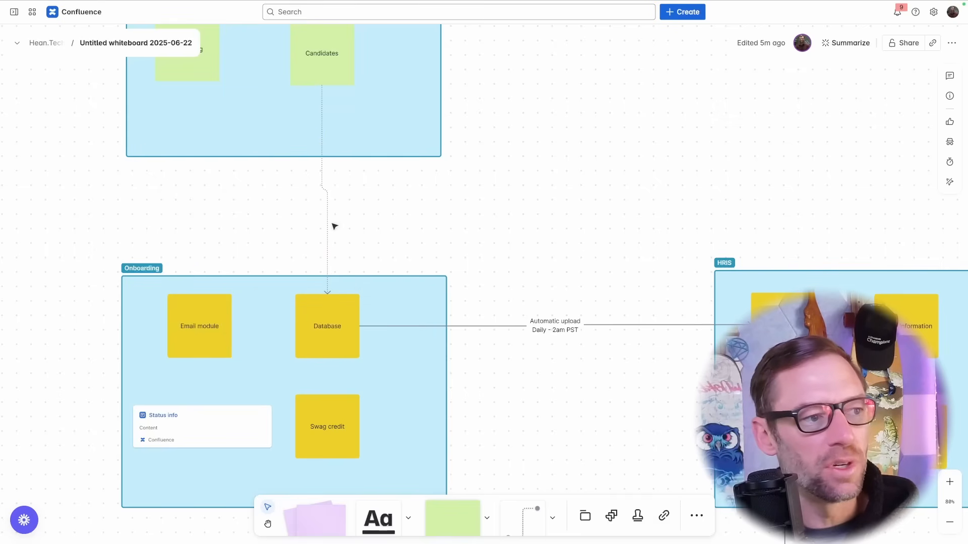
# Rename the whiteboard to HR System Diagram and move it directly below Project Info in the page tree.
pyautogui.scroll(-5, 367, 206)
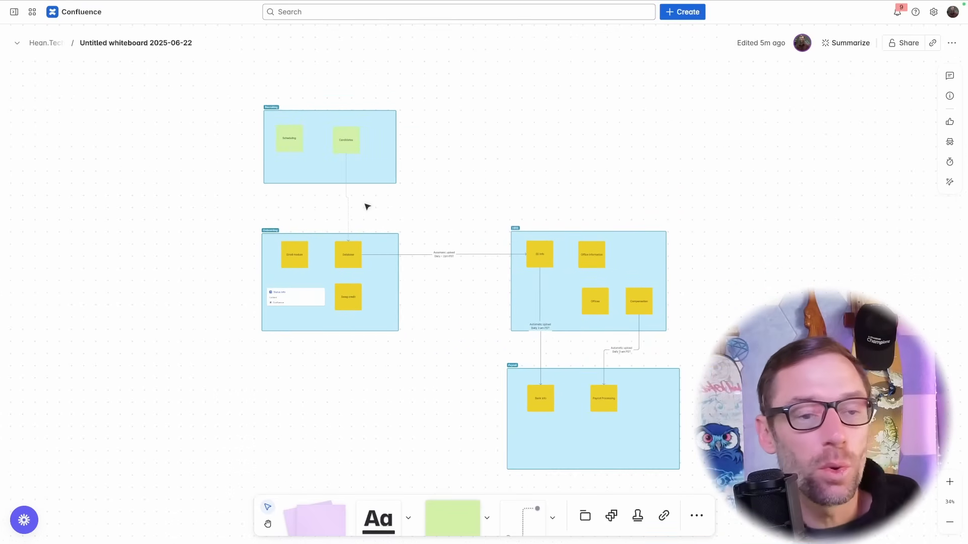
pyautogui.moveTo(255, 225); pyautogui.dragTo(213, 152)
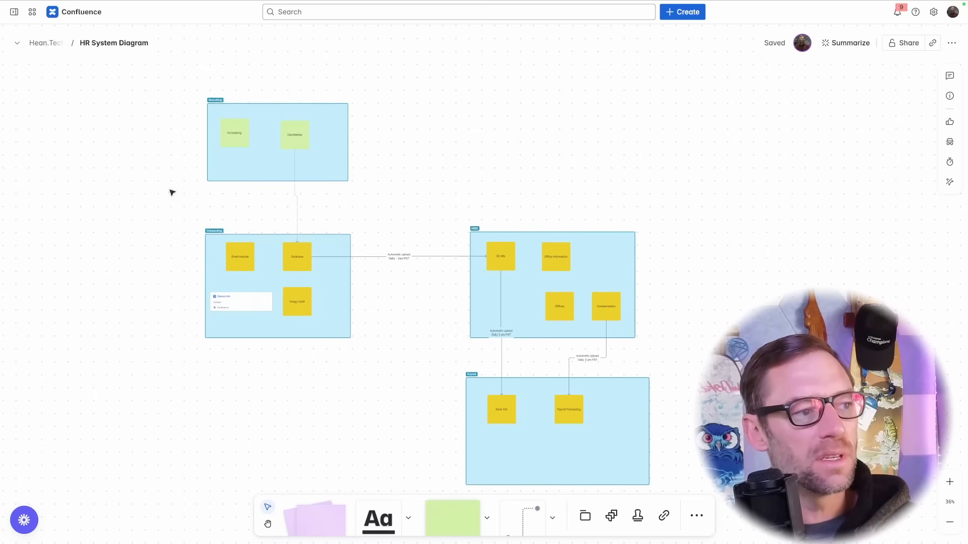
pyautogui.moveTo(171, 190); pyautogui.dragTo(156, 156)
pyautogui.click(14, 11)
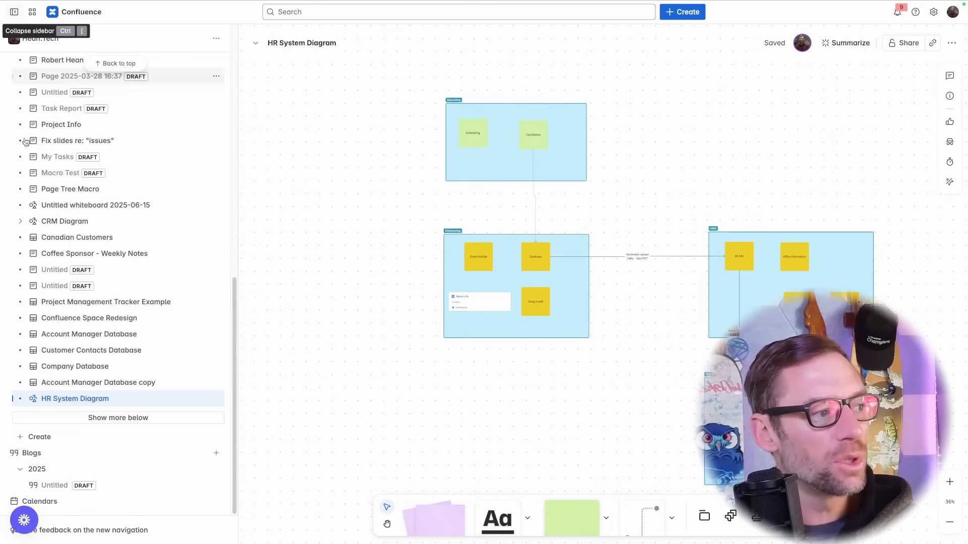
pyautogui.moveTo(96, 399); pyautogui.dragTo(76, 133)
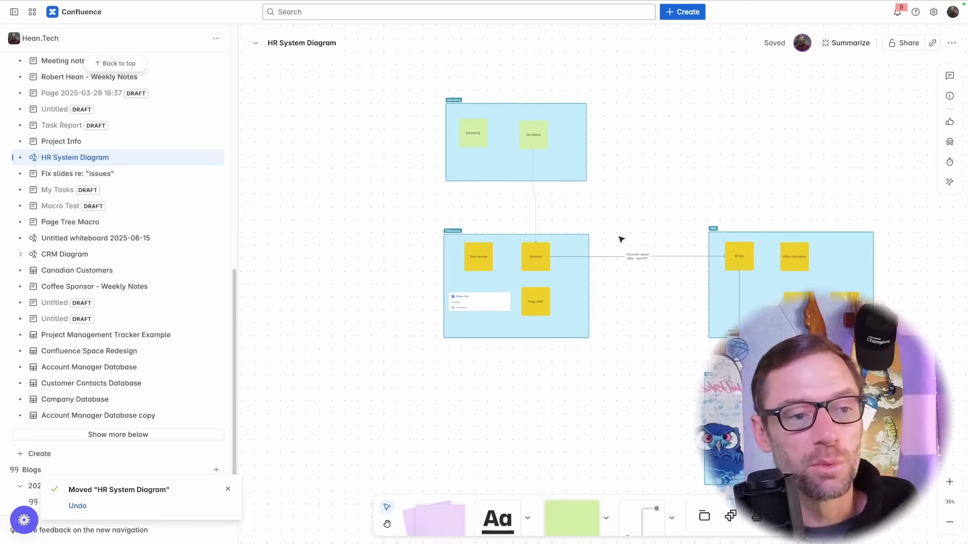
pyautogui.moveTo(622, 239); pyautogui.dragTo(534, 196)
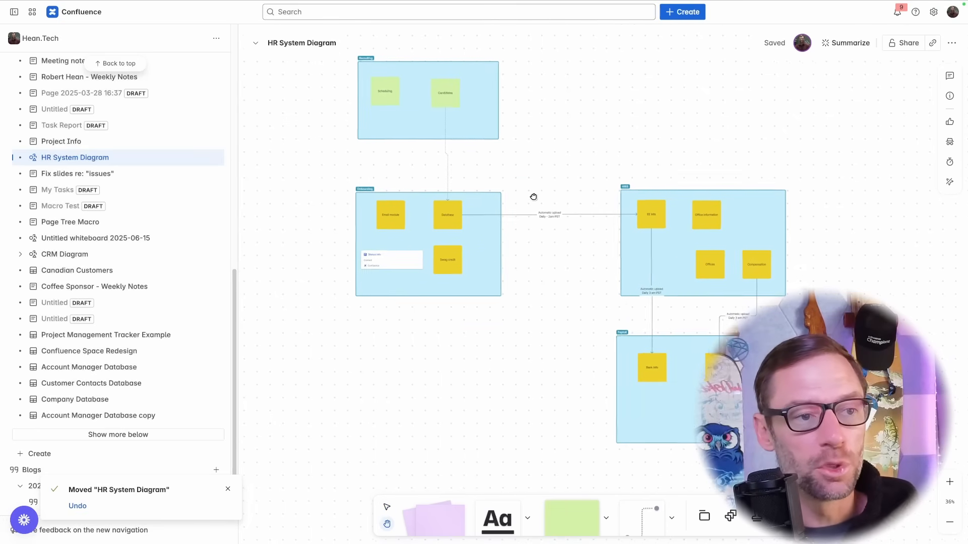
pyautogui.click(483, 92)
pyautogui.click(442, 212)
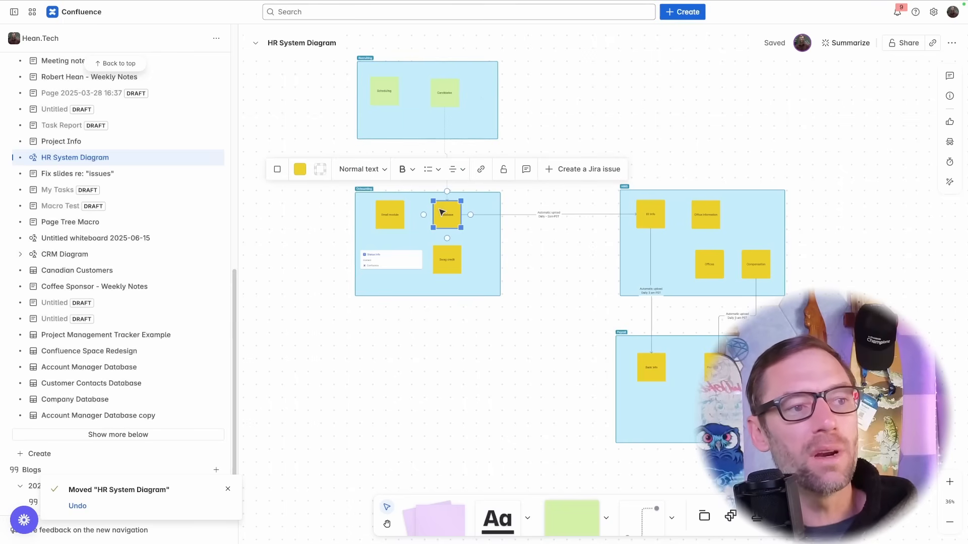
pyautogui.click(570, 110)
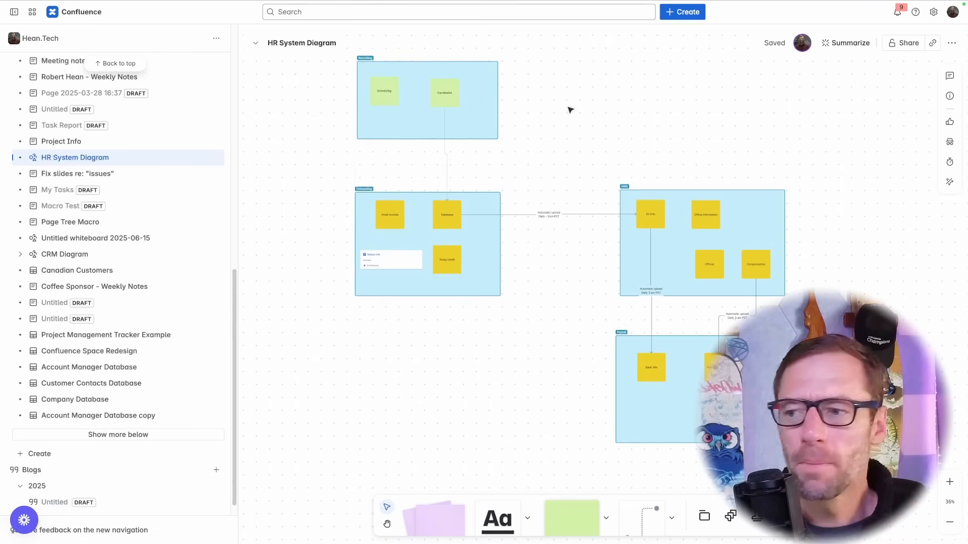
pyautogui.moveTo(570, 110); pyautogui.dragTo(555, 127)
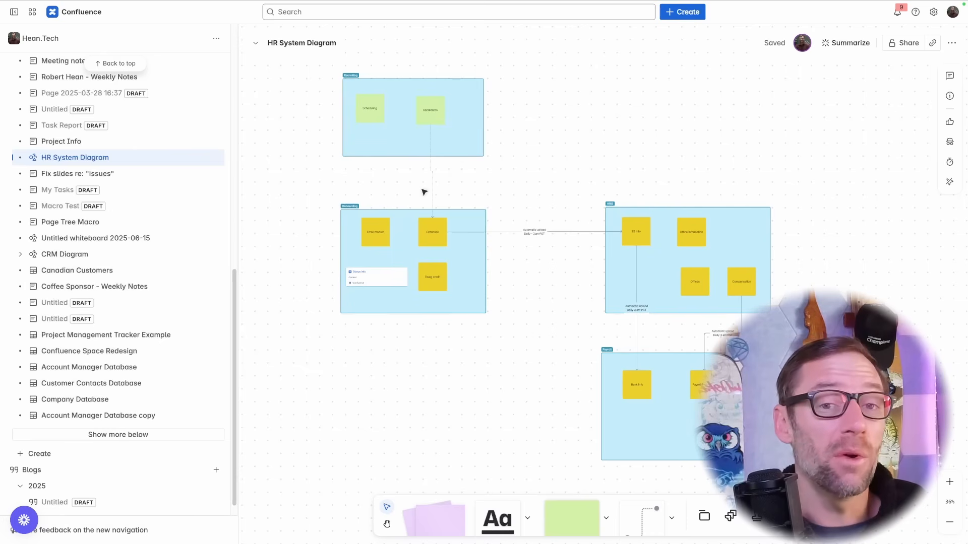